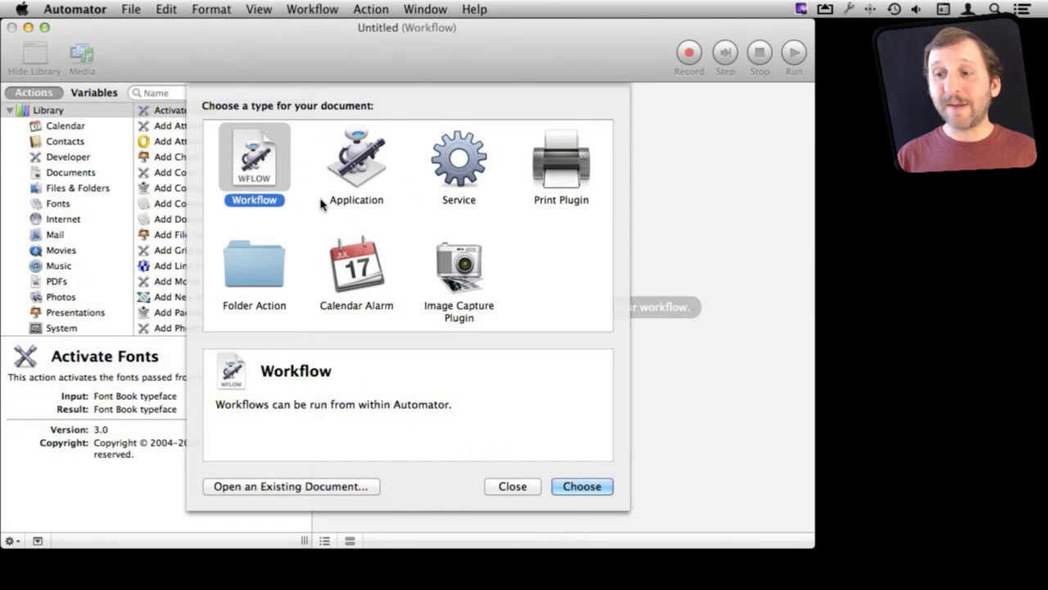
# Create a new Automator document from the Application template.
pyautogui.click(368, 185)
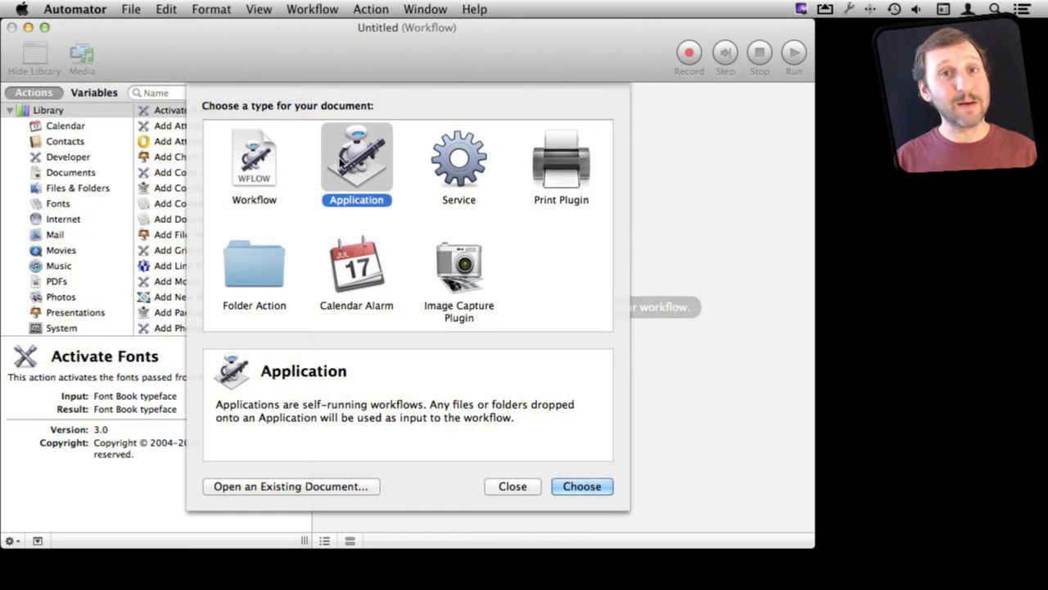
pyautogui.click(580, 486)
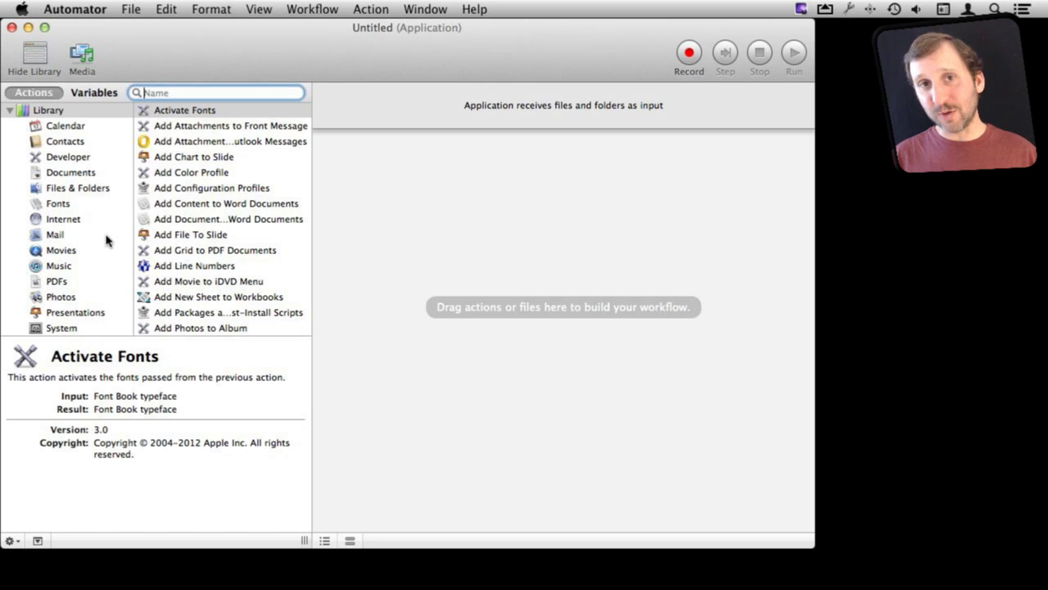
pyautogui.press('Up')
pyautogui.press('Tab')
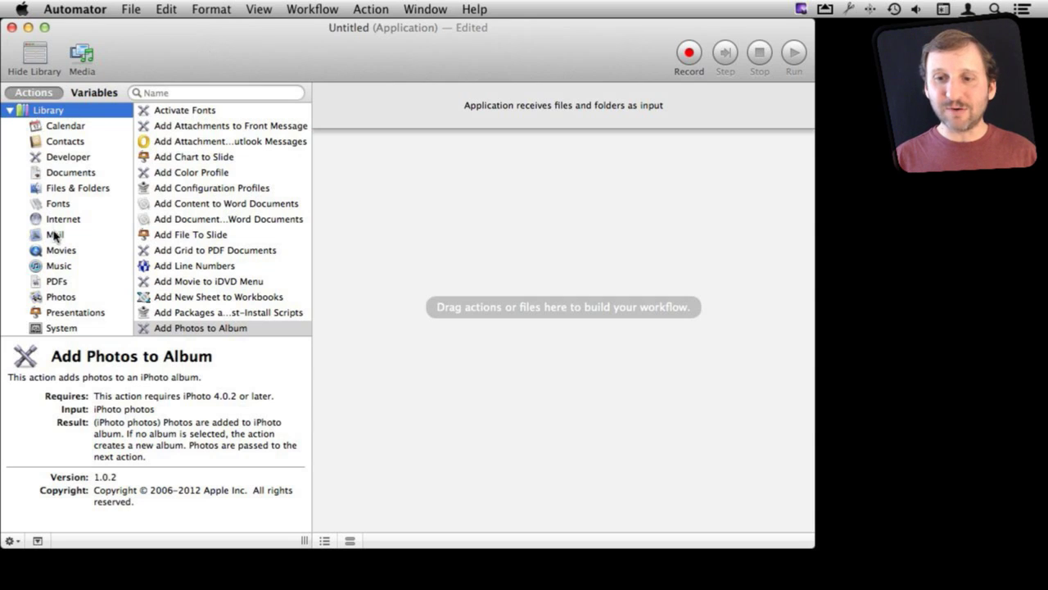
pyautogui.click(167, 91)
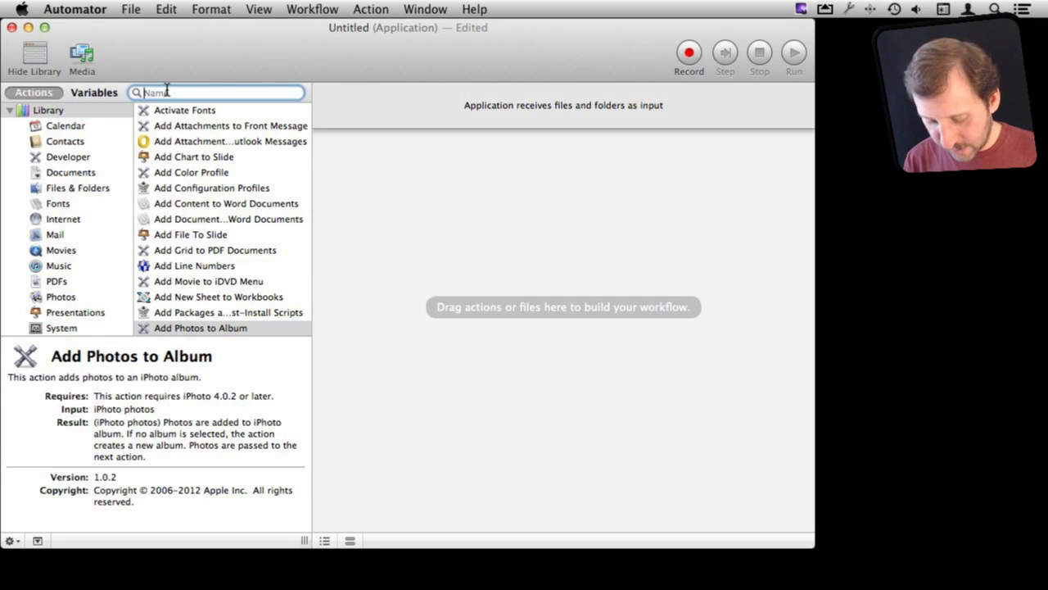
# Add Duplicate Finder Items as the first workflow action, found via a 'dup' search, then search 'renam'.
pyautogui.write('dup')
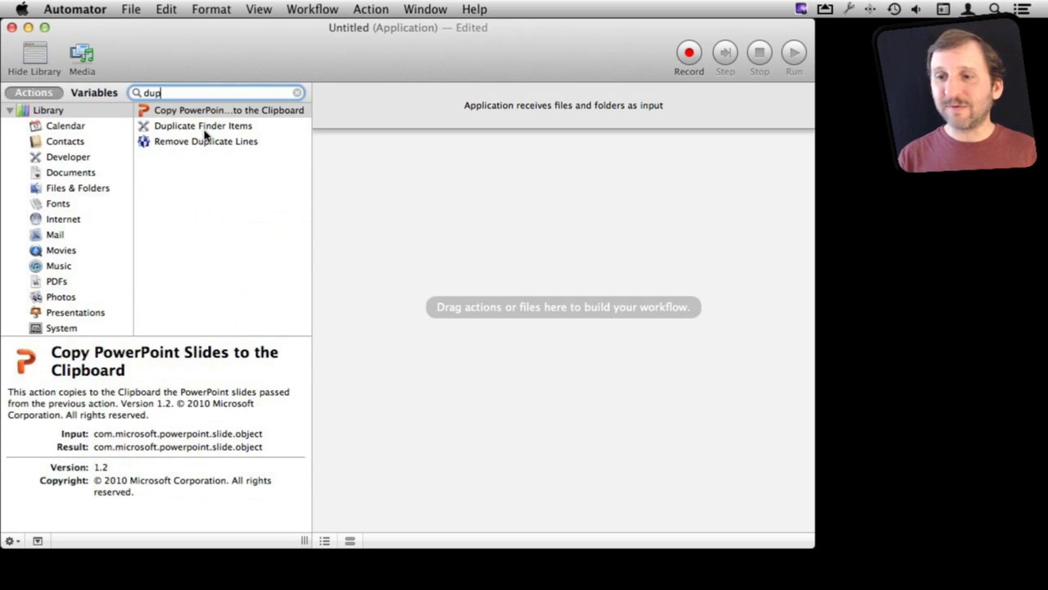
pyautogui.click(205, 130)
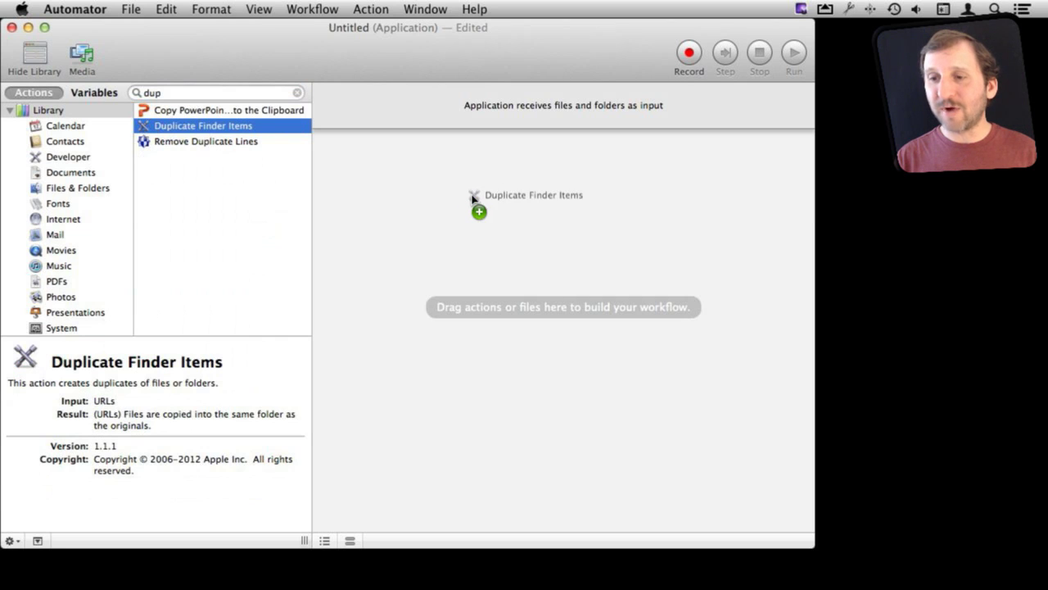
pyautogui.moveTo(142, 128); pyautogui.dragTo(479, 202)
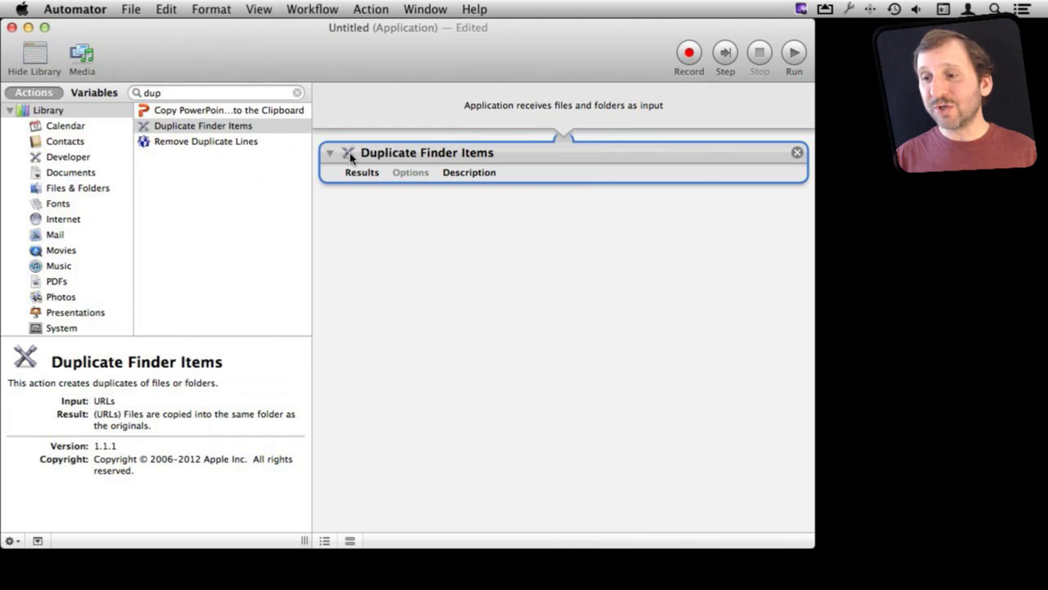
pyautogui.doubleClick(225, 93)
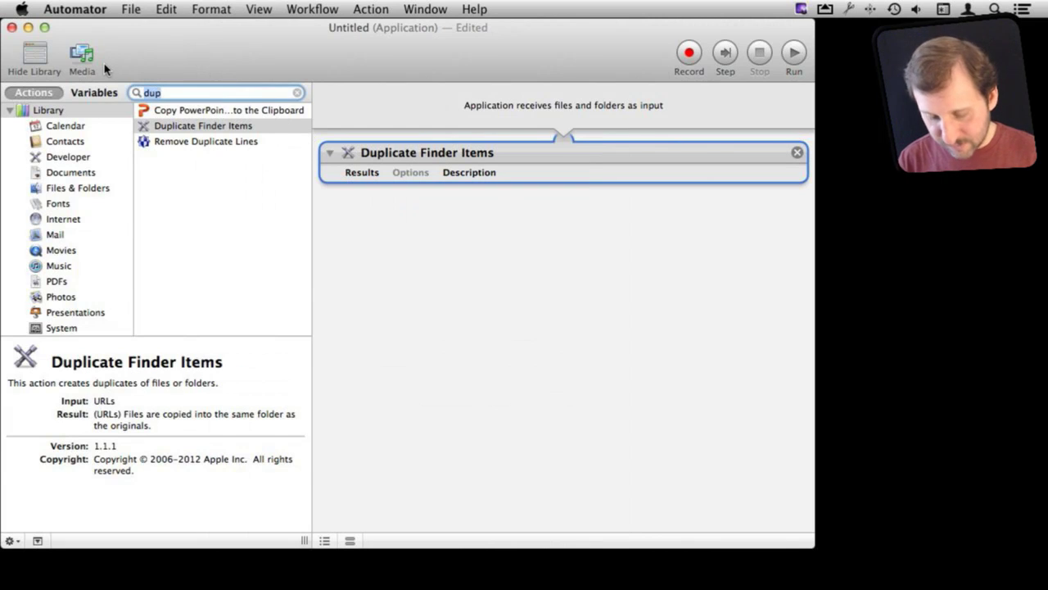
pyautogui.write('renam')
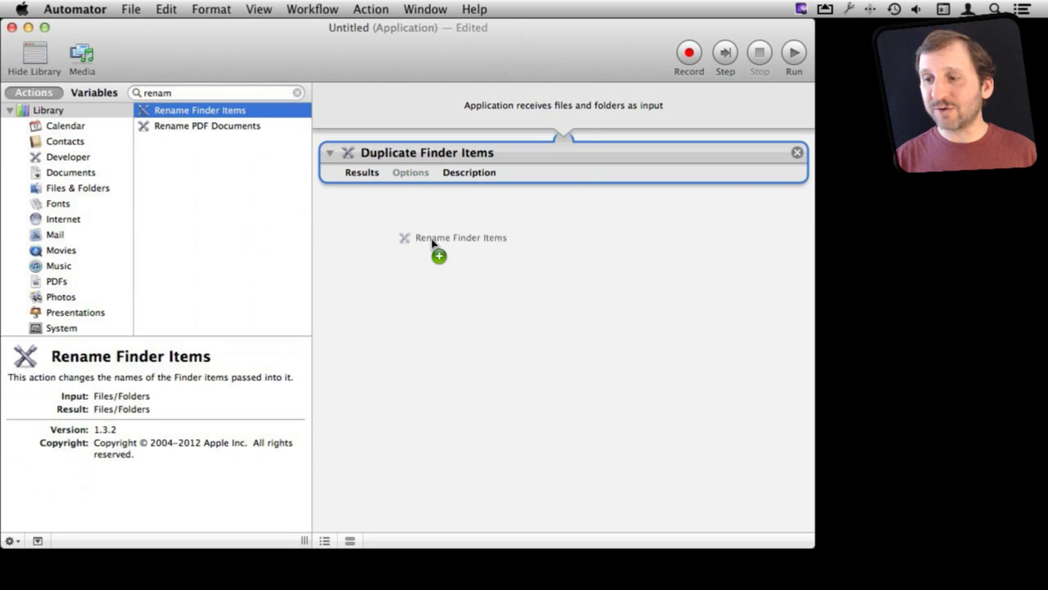
# Place Rename Finder Items below Duplicate Finder Items, declining the extra copy step.
pyautogui.moveTo(171, 116); pyautogui.dragTo(550, 278)
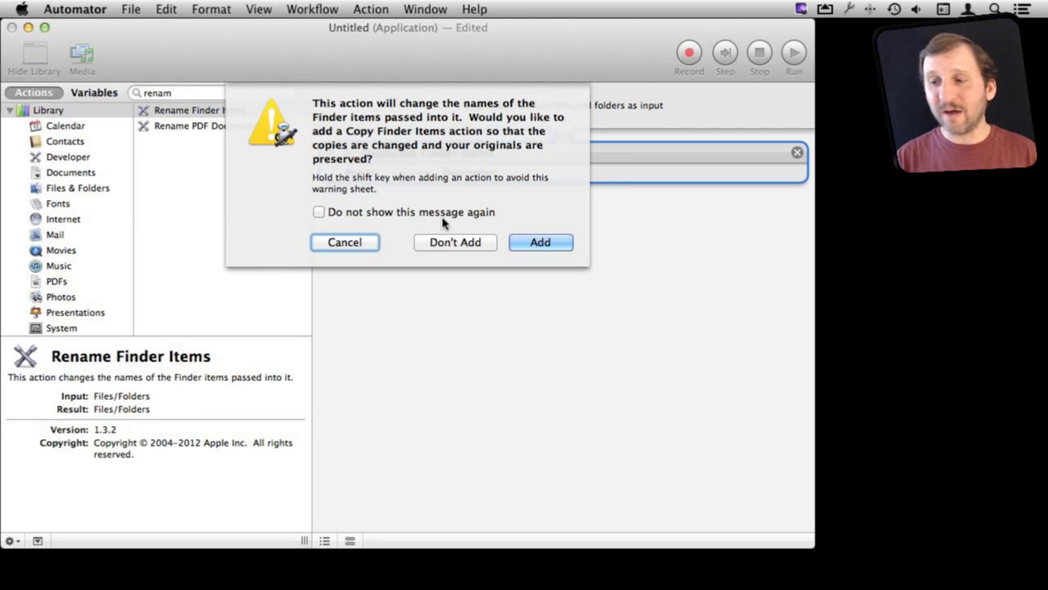
pyautogui.click(453, 242)
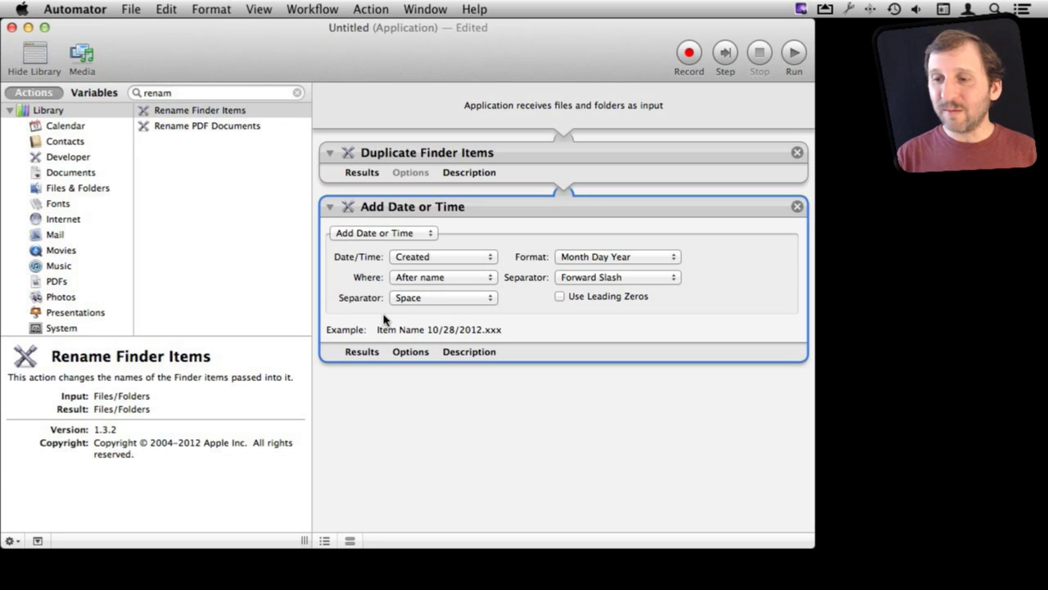
# Set the rename step to Replace Text, replacing 'copy' with '-small' in the base name only.
pyautogui.click(381, 236)
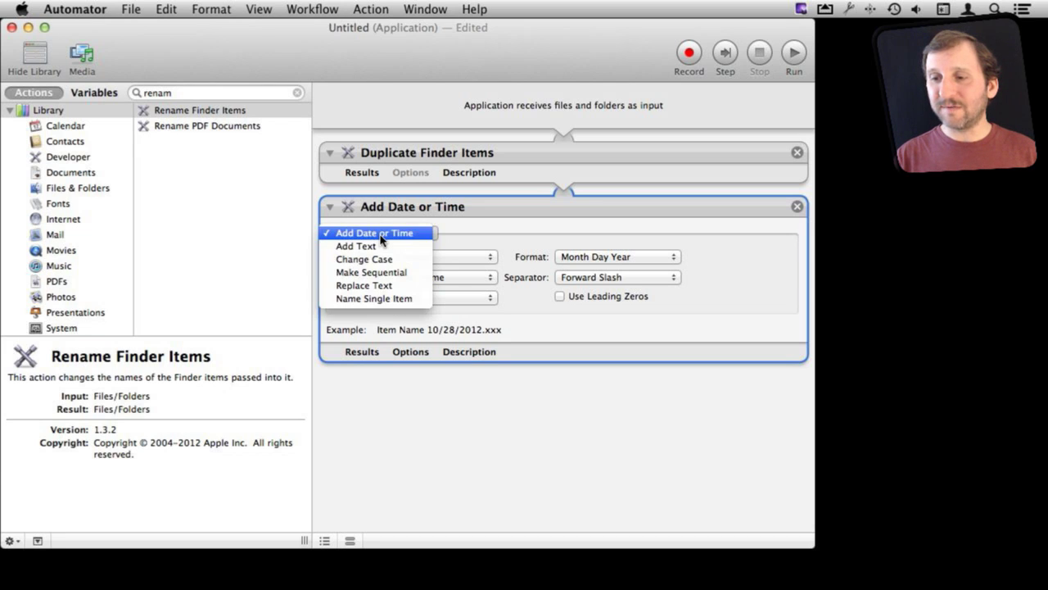
pyautogui.click(385, 285)
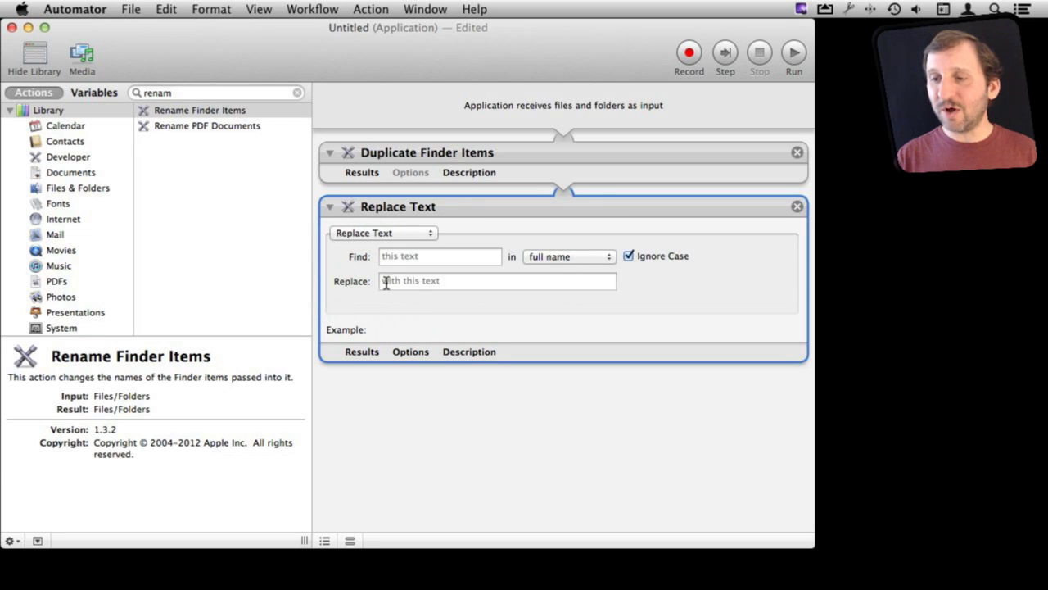
pyautogui.click(411, 258)
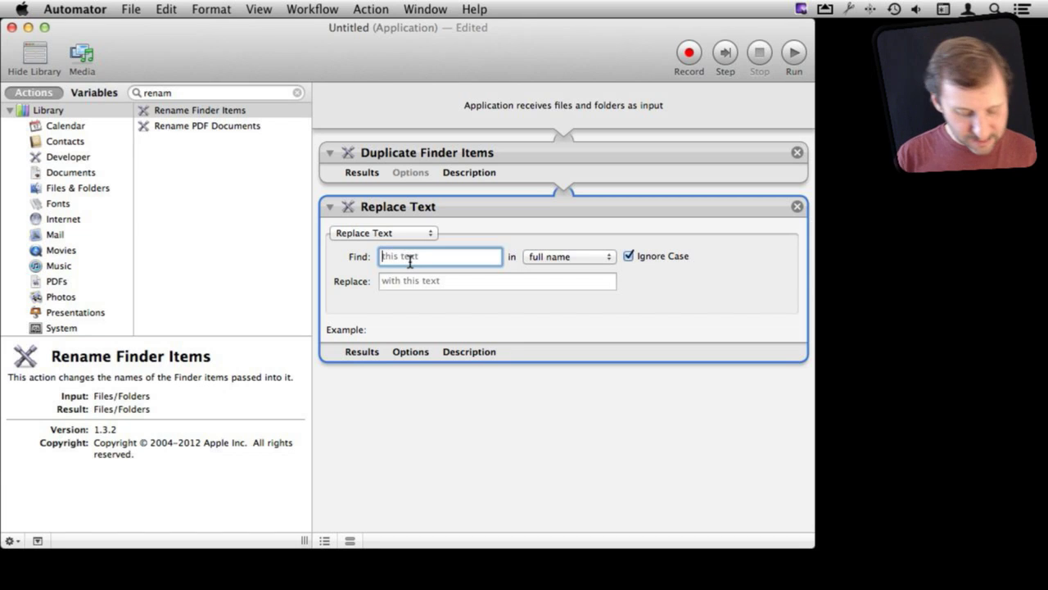
pyautogui.write('copy')
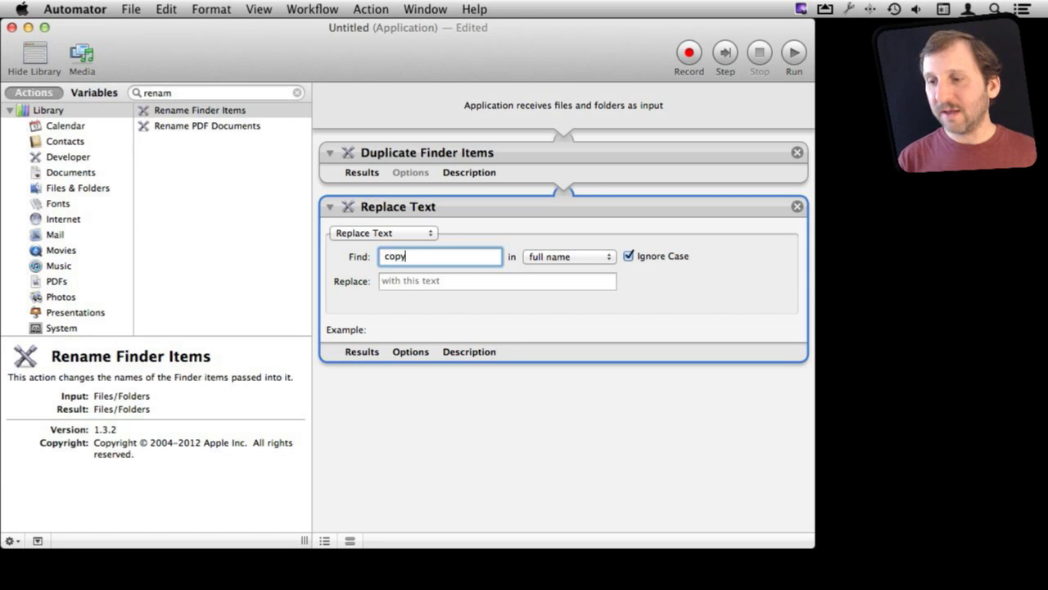
pyautogui.click(562, 256)
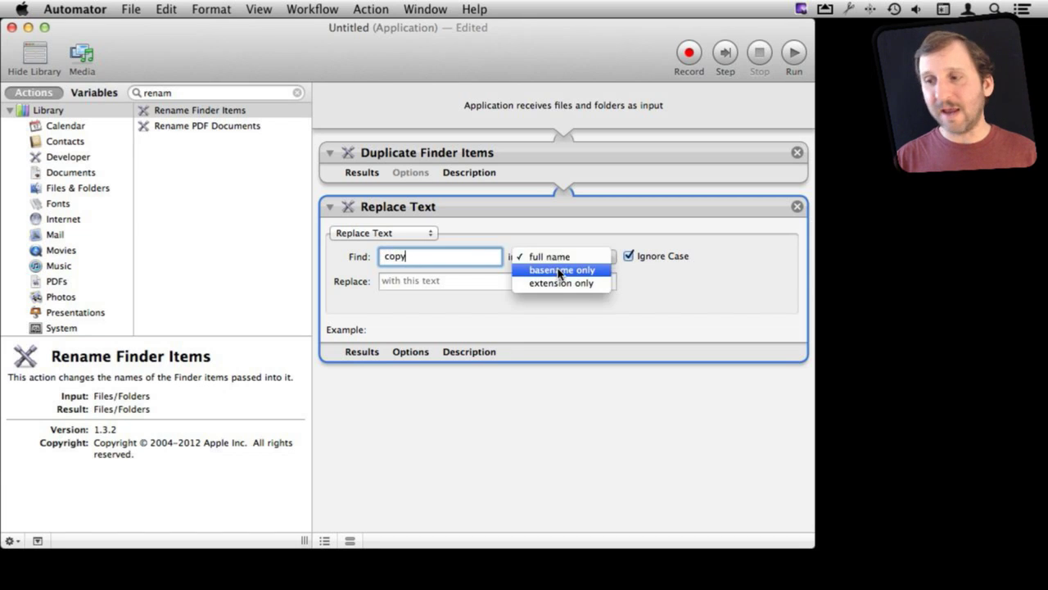
pyautogui.click(560, 270)
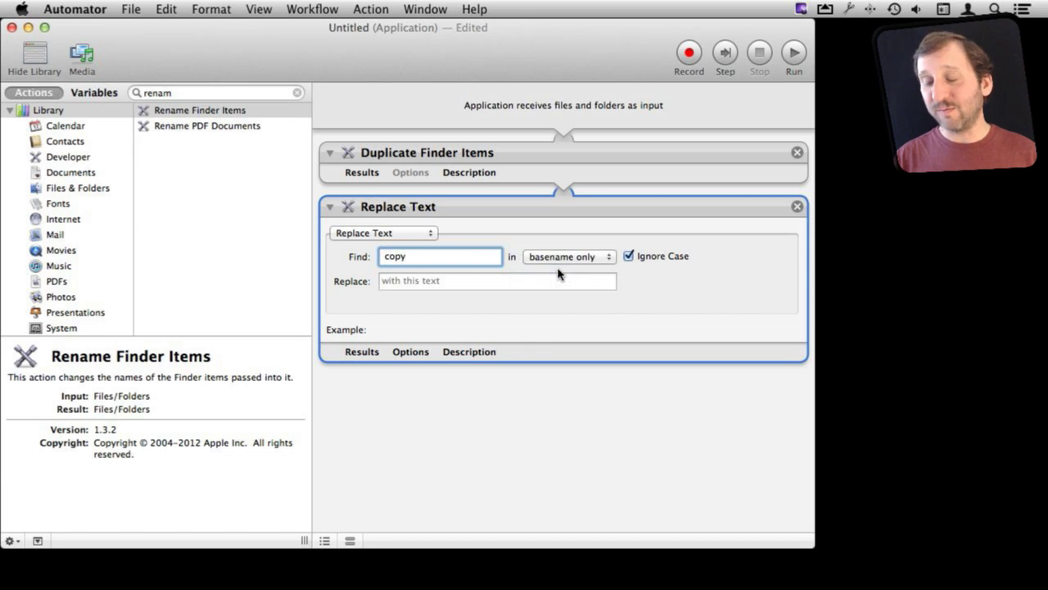
pyautogui.click(464, 280)
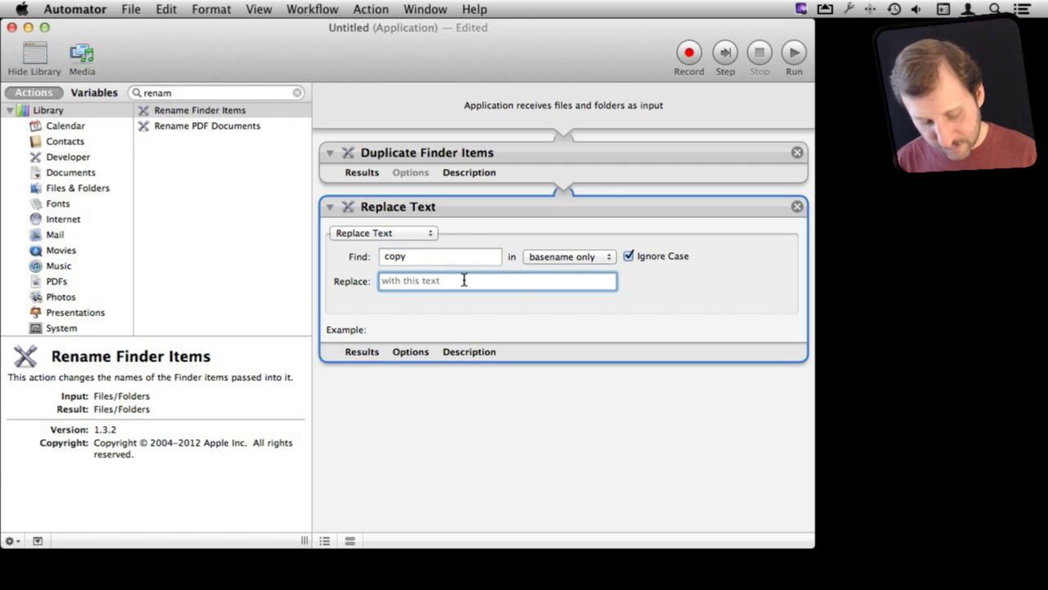
pyautogui.write('-small')
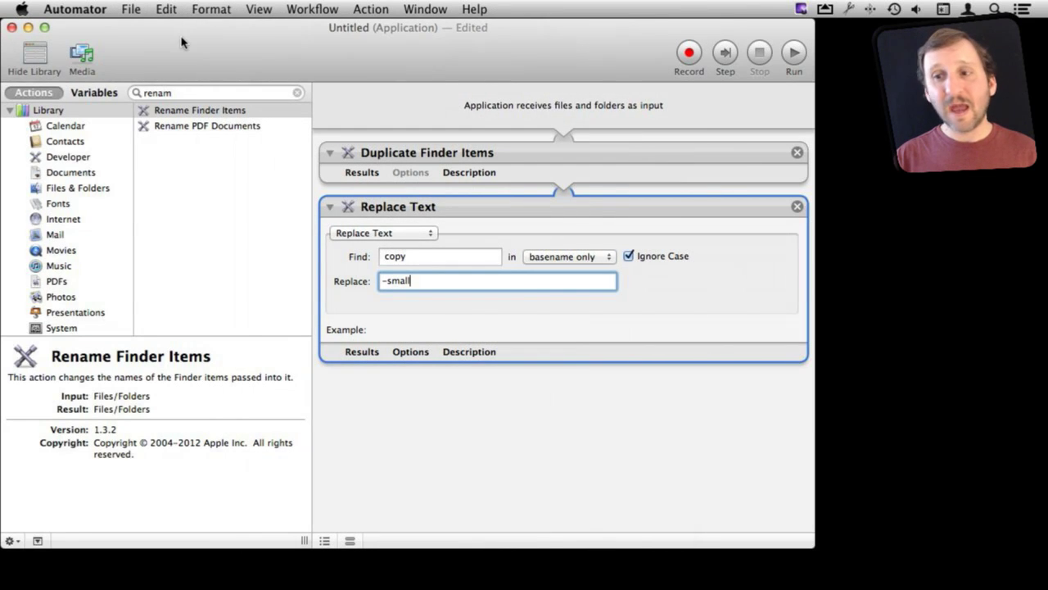
pyautogui.doubleClick(191, 93)
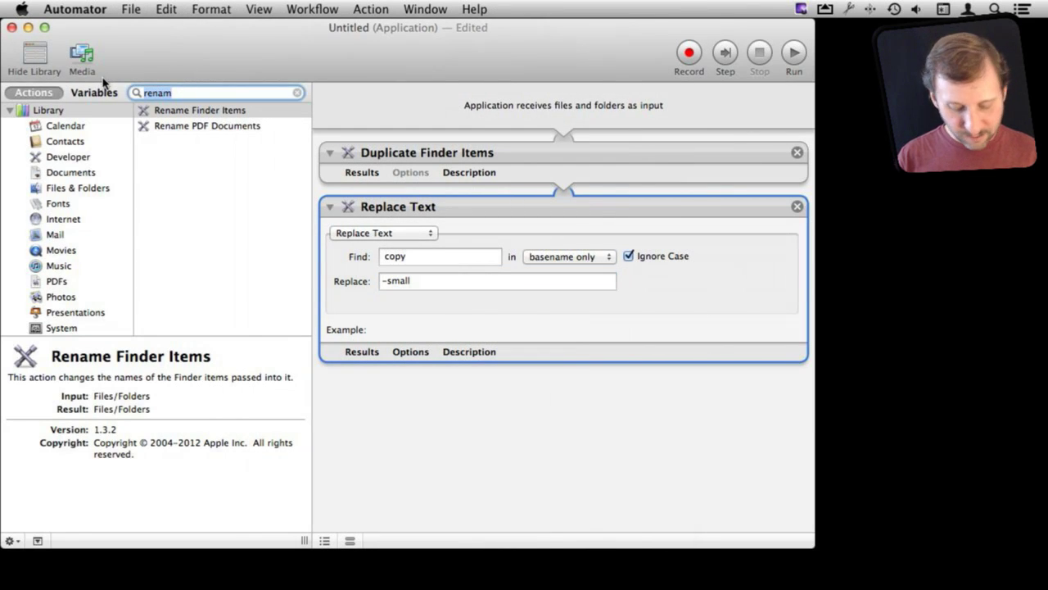
# Add Scale Images as the third action after the rename step, declining the extra copy step.
pyautogui.write('sc')
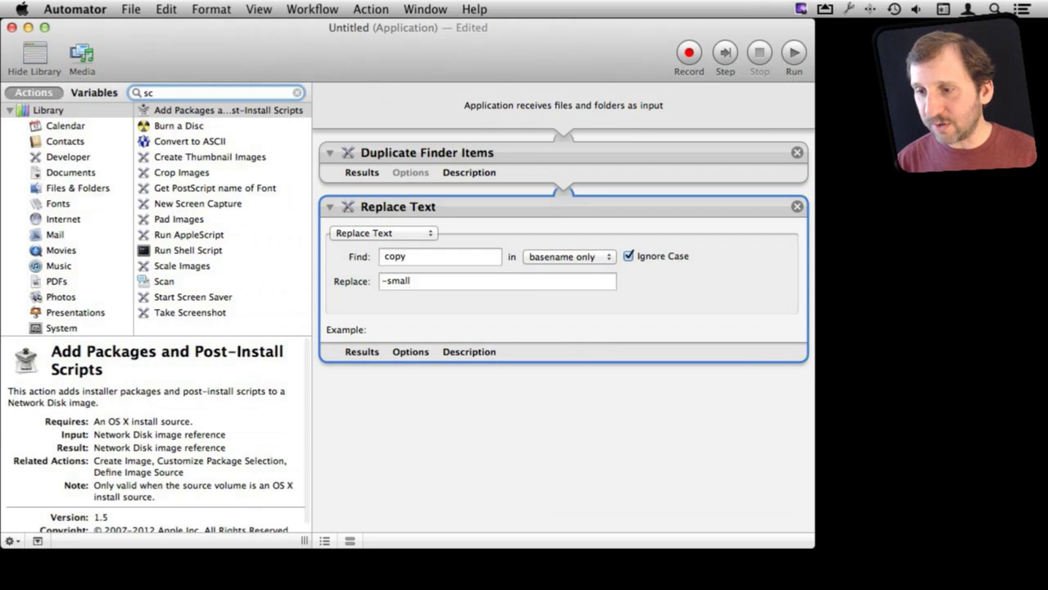
pyautogui.write('al')
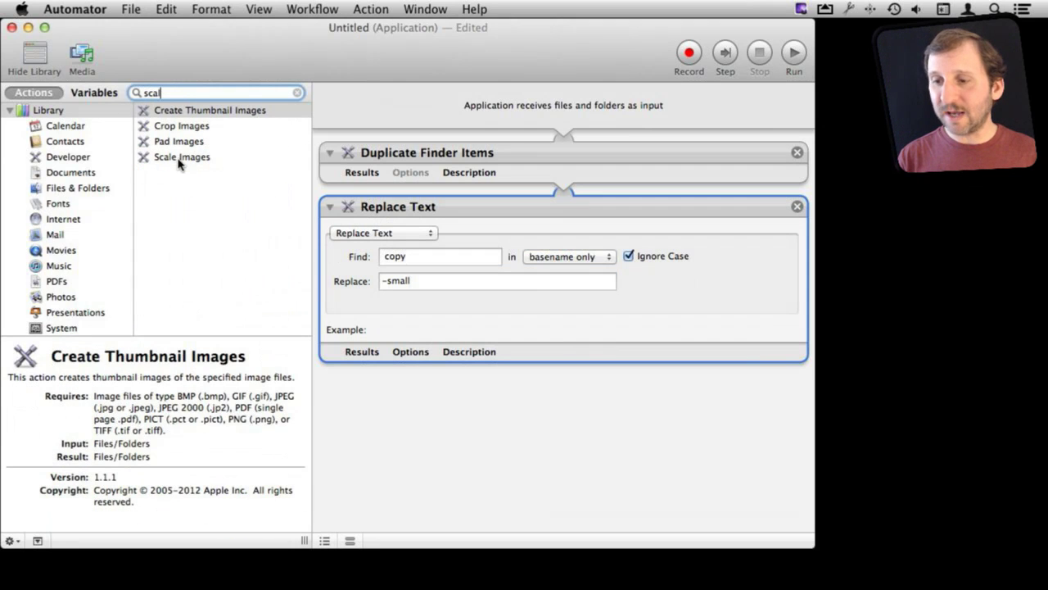
pyautogui.moveTo(180, 157); pyautogui.dragTo(451, 414)
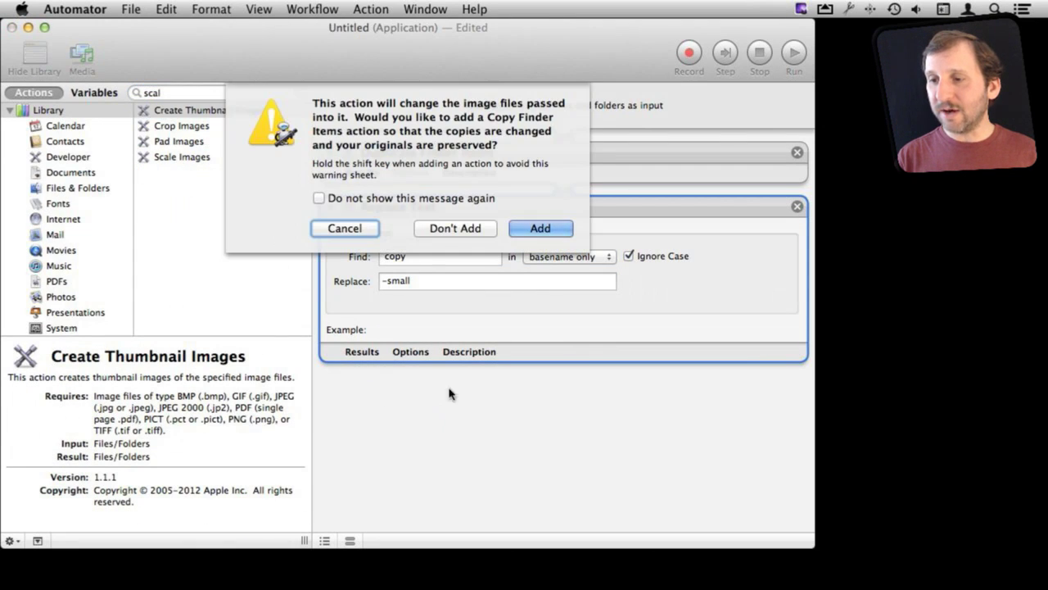
pyautogui.click(440, 228)
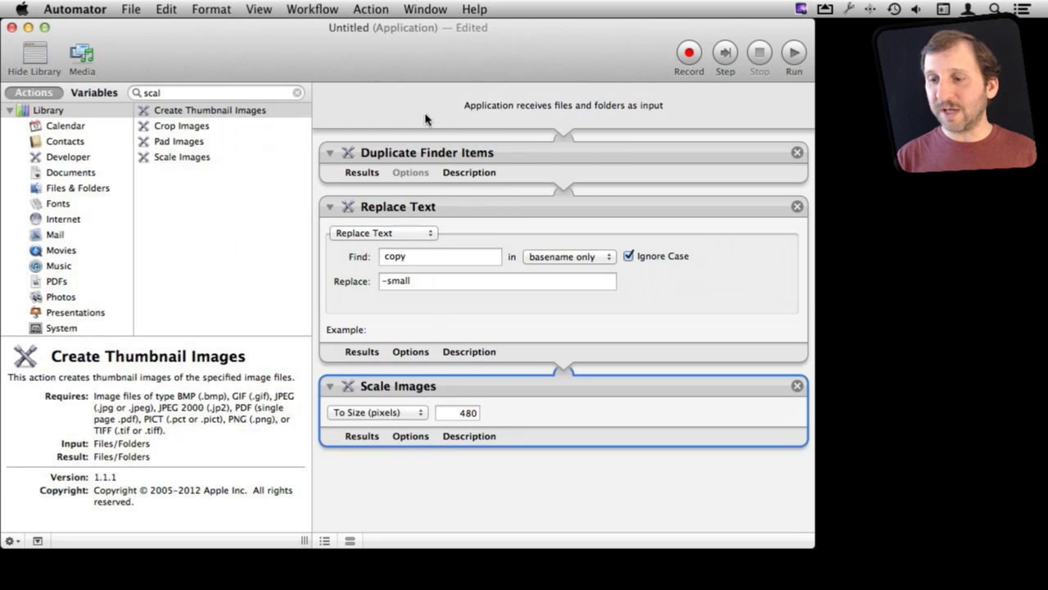
# Keep Scale Images in To Size (pixels) mode and change the size from 480 to 640.
pyautogui.click(384, 413)
pyautogui.click(386, 424)
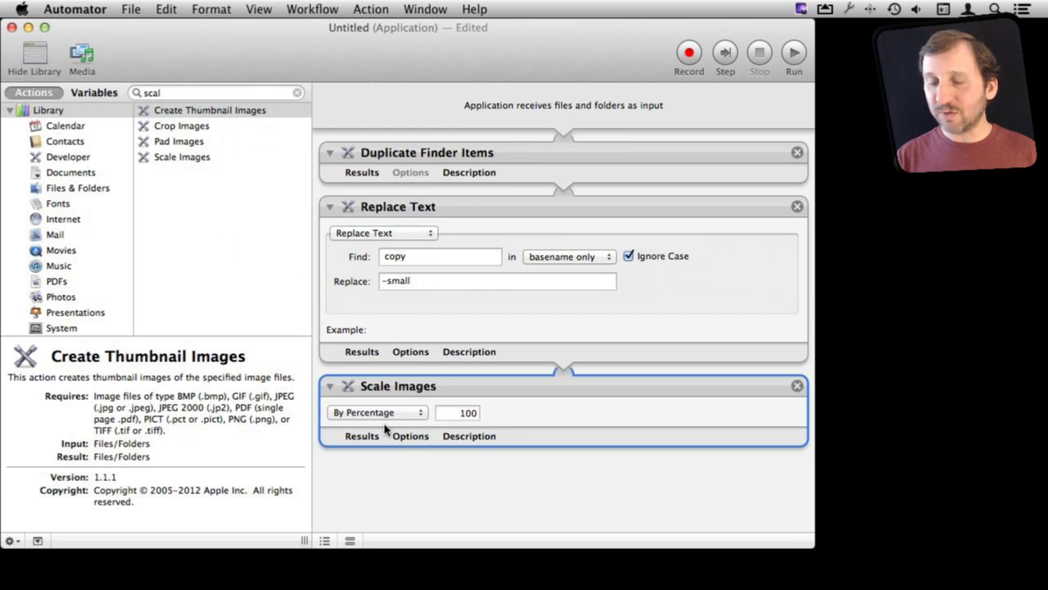
pyautogui.click(389, 416)
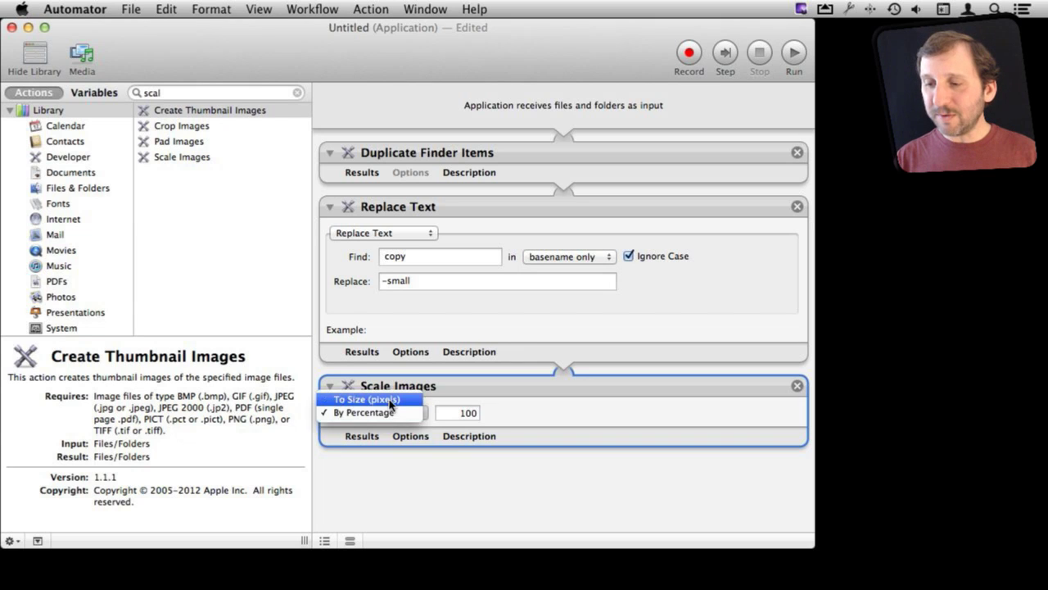
pyautogui.click(390, 398)
pyautogui.doubleClick(456, 414)
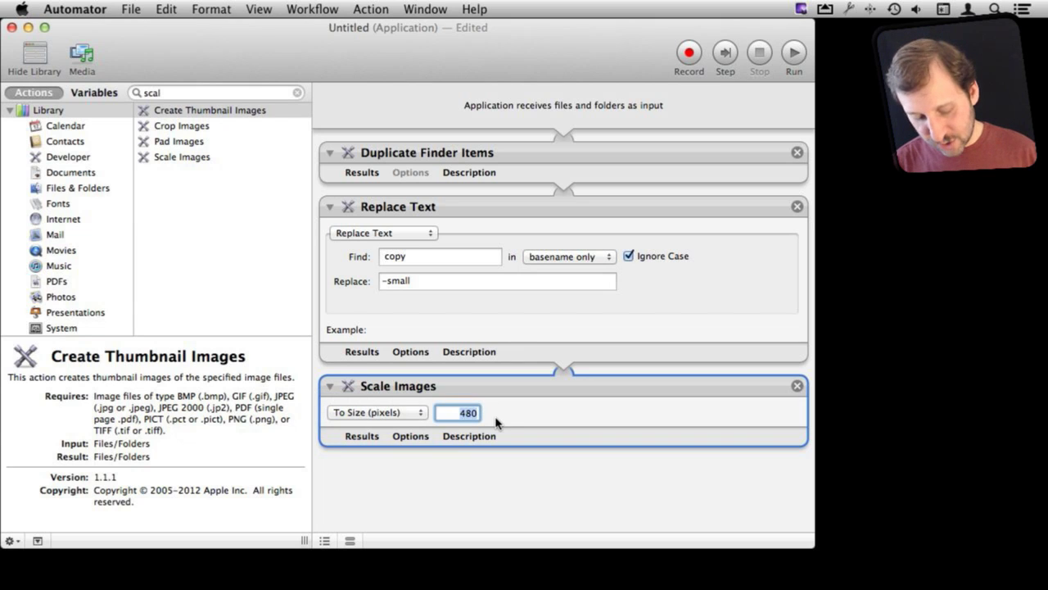
pyautogui.write('640')
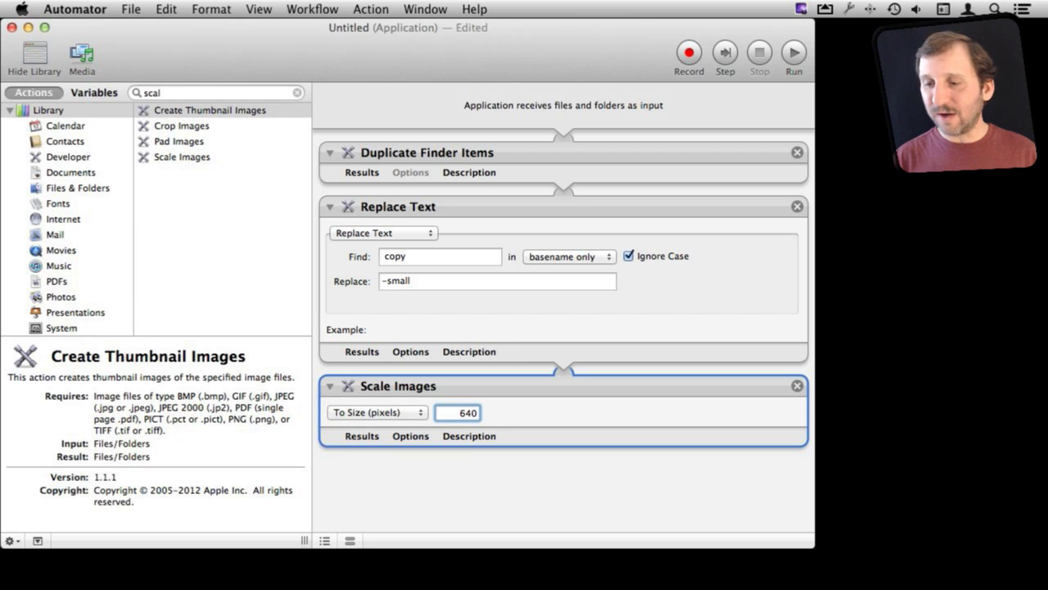
pyautogui.click(412, 437)
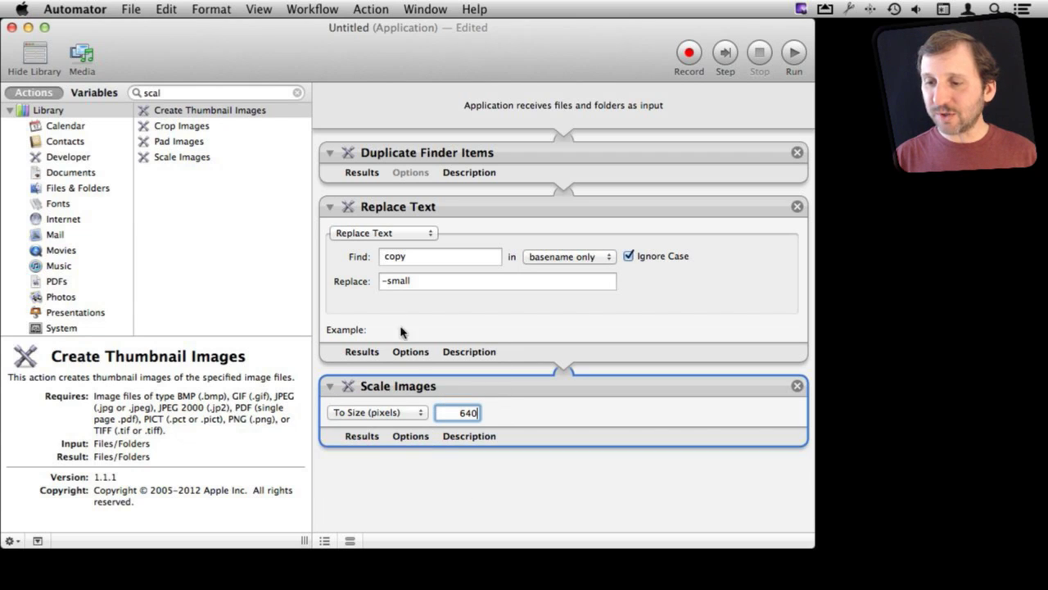
pyautogui.click(413, 352)
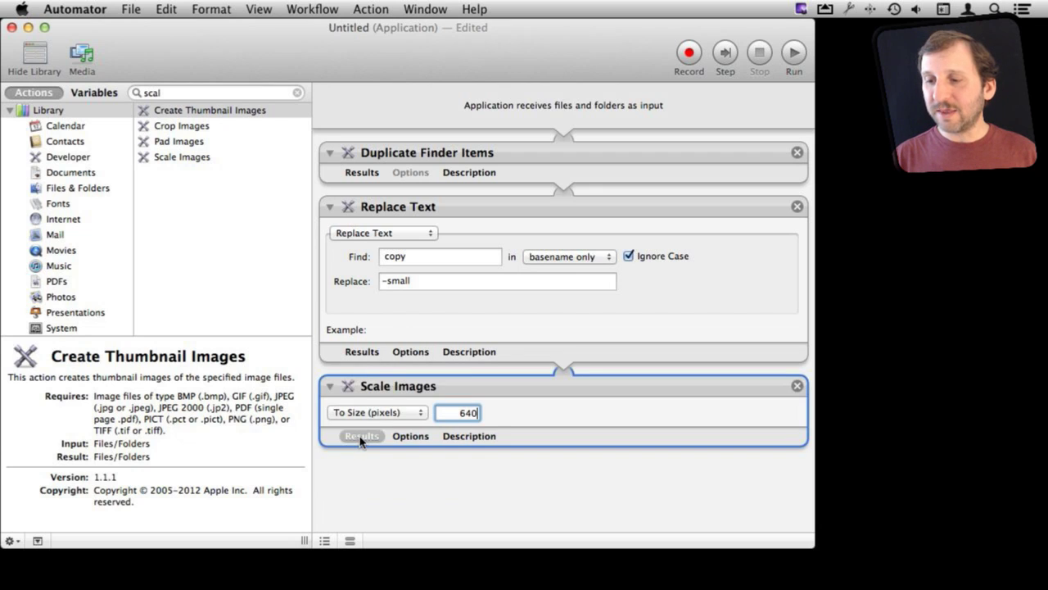
pyautogui.click(469, 435)
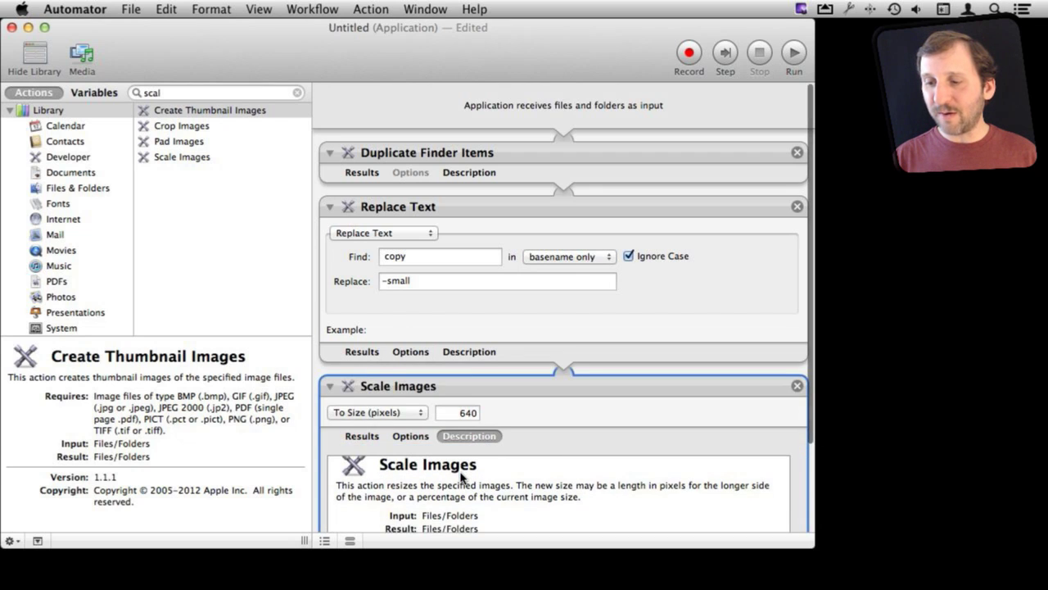
pyautogui.click(469, 436)
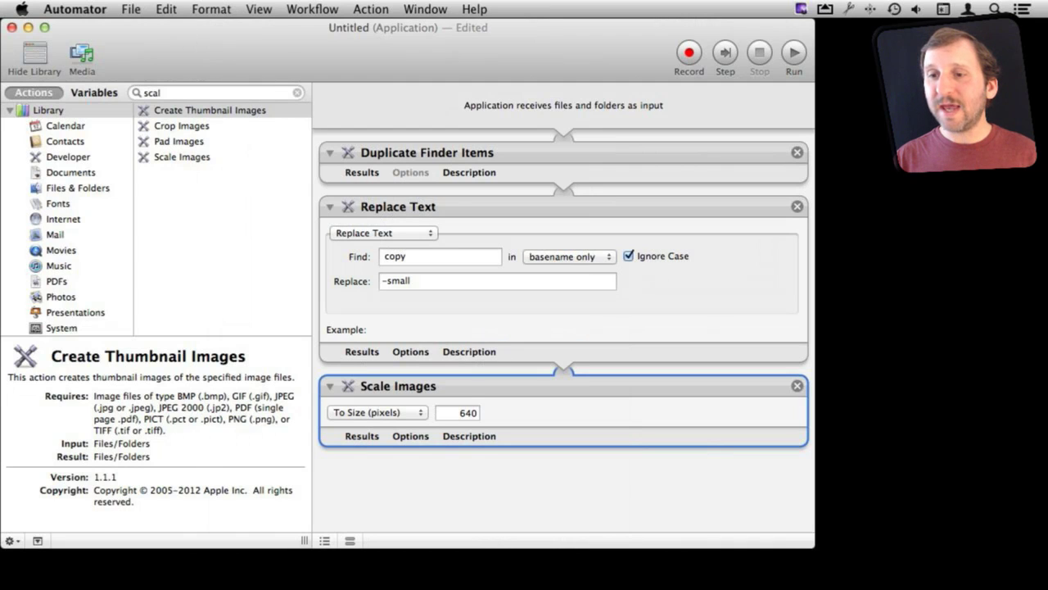
pyautogui.click(131, 9)
# Save the workflow as the application 'Resize Image' on the Desktop.
pyautogui.click(145, 99)
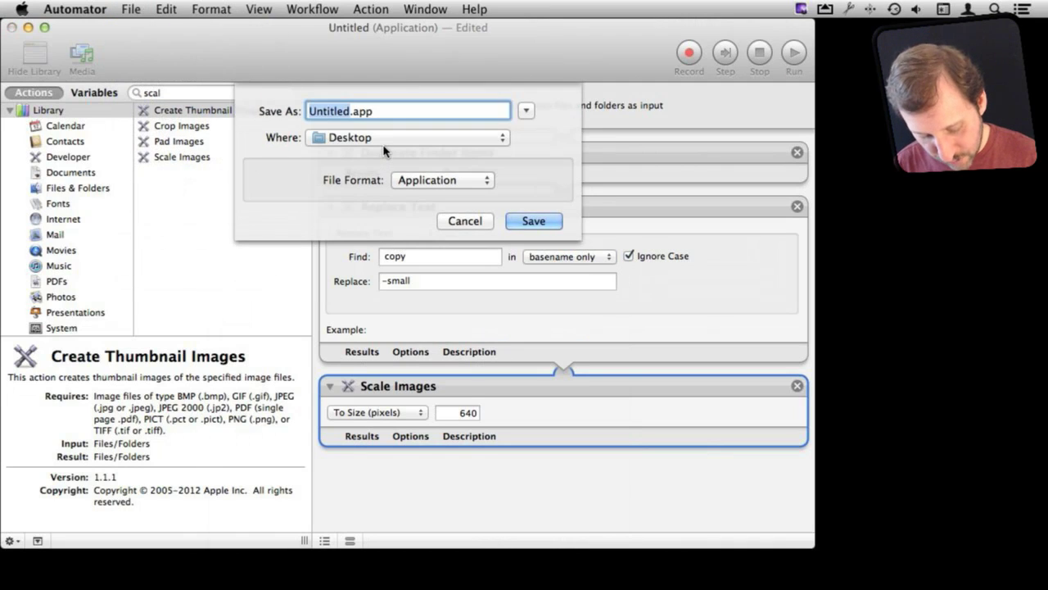
pyautogui.write('Resize')
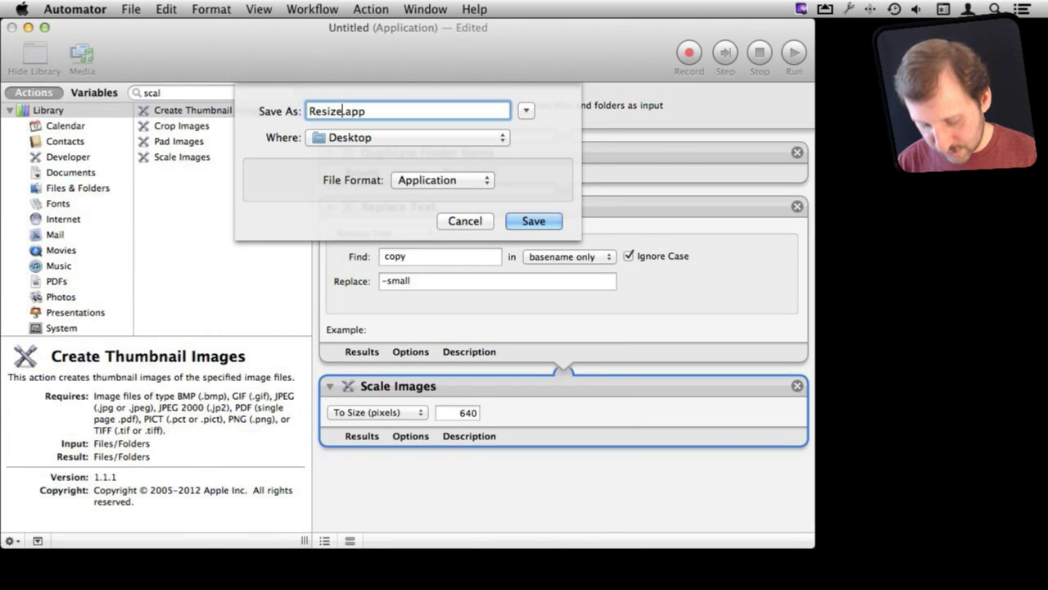
pyautogui.write(' Image')
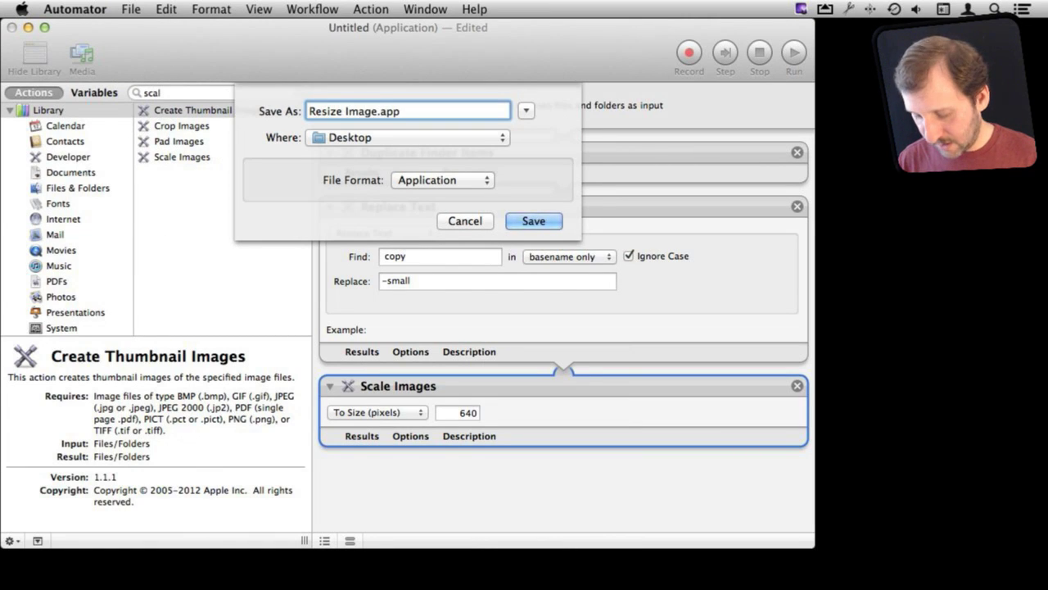
pyautogui.press('Return')
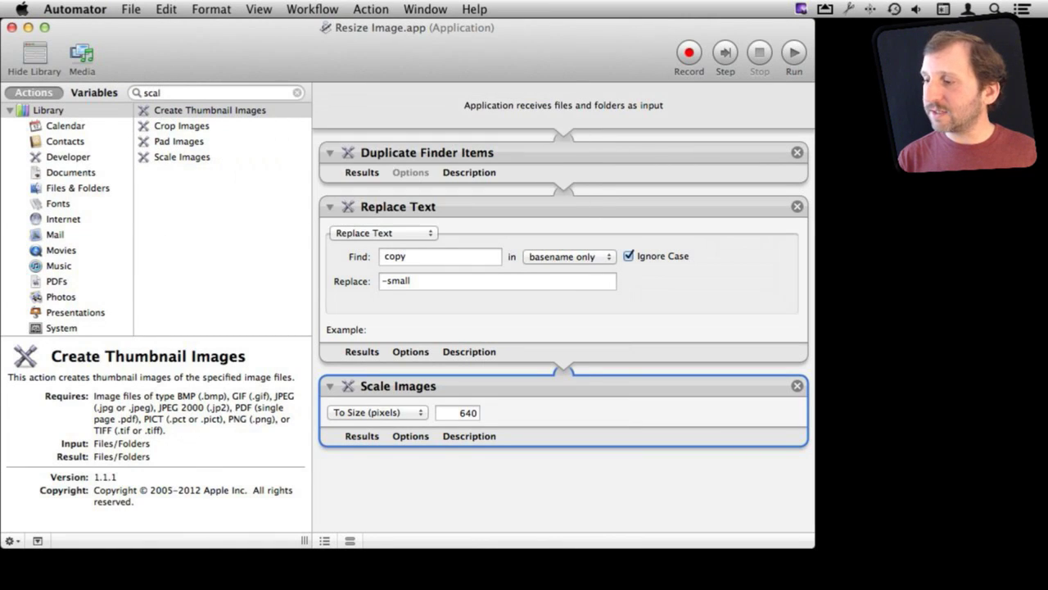
pyautogui.click(900, 305)
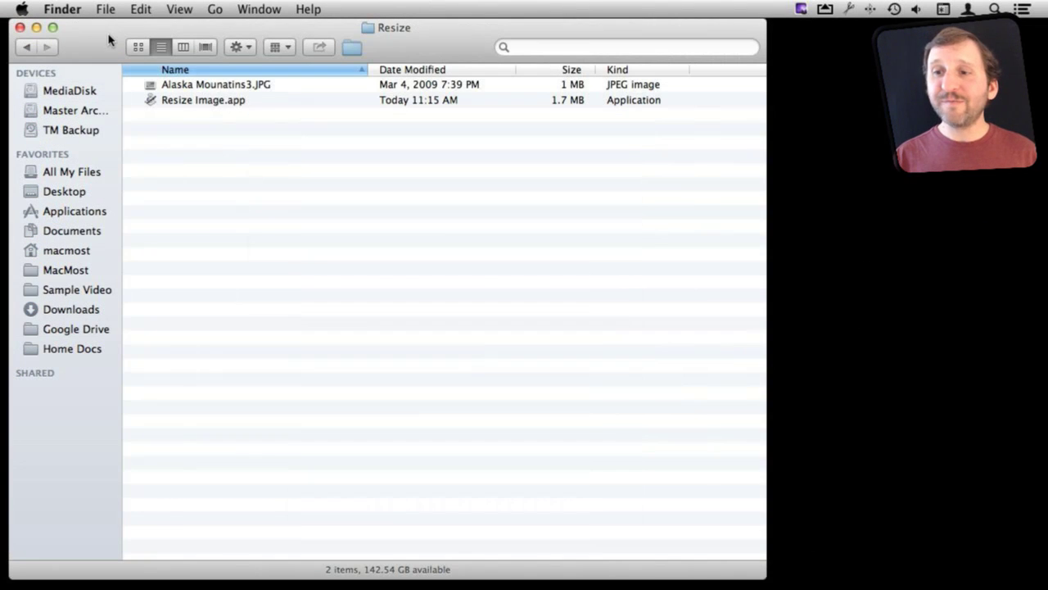
# Check Alaska Mounatins3.JPG's 2048 × 1536 dimensions in its Get Info window.
pyautogui.click(198, 100)
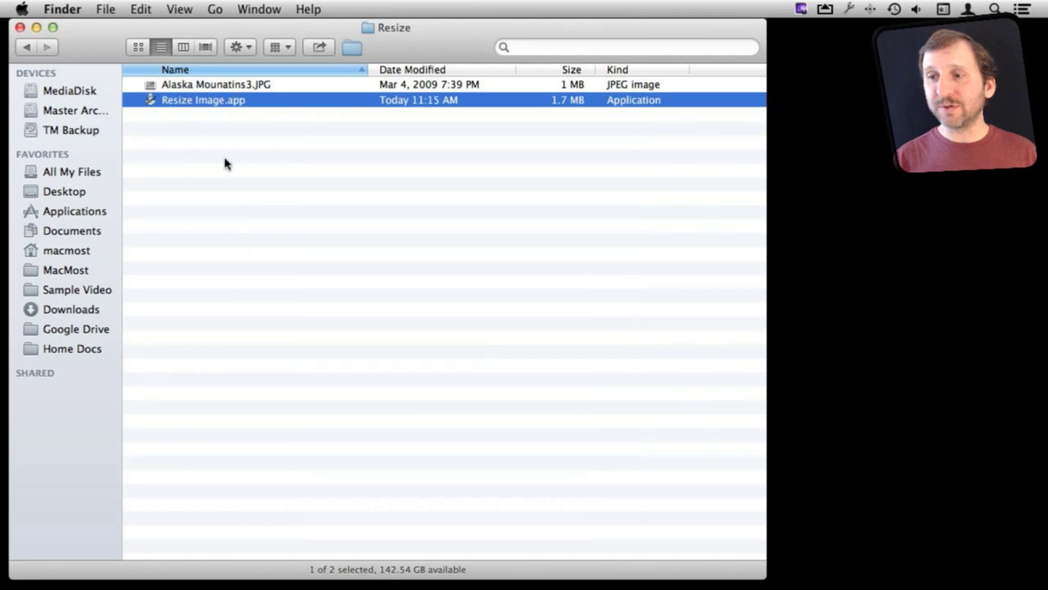
pyautogui.click(249, 172)
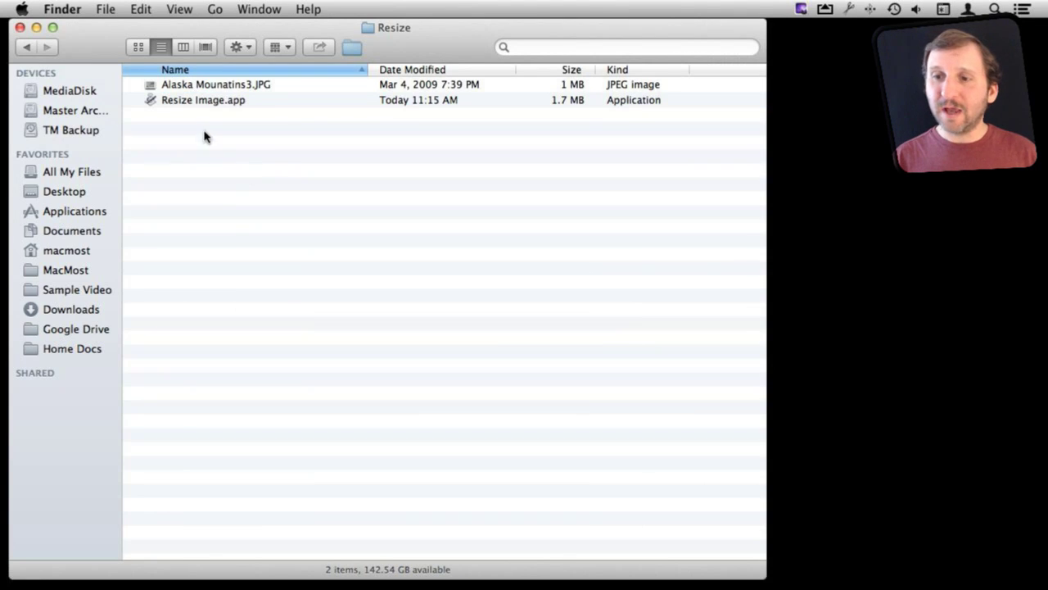
pyautogui.moveTo(194, 90); pyautogui.dragTo(199, 192)
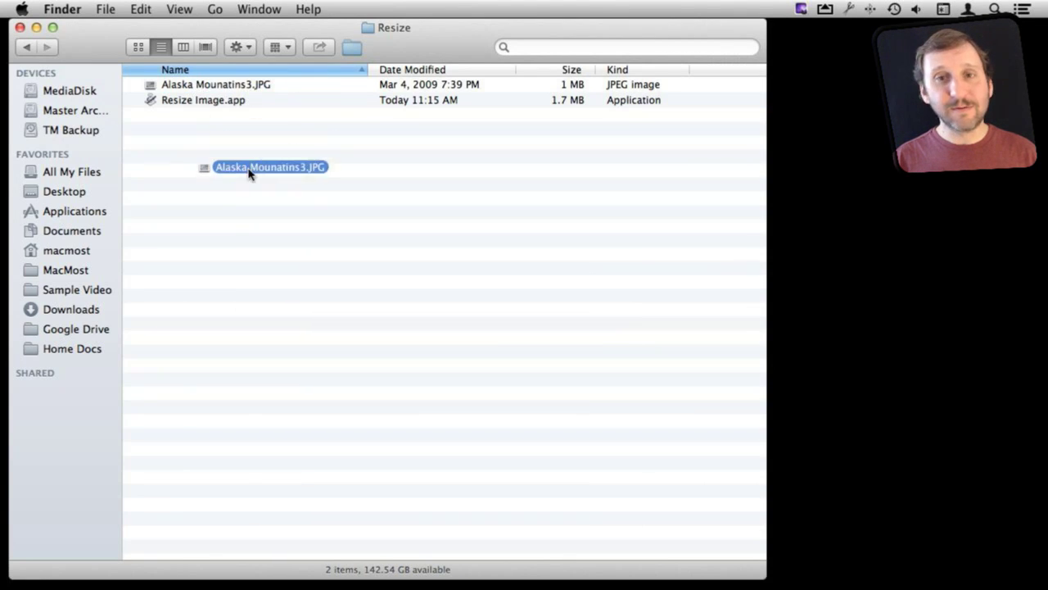
pyautogui.moveTo(199, 192); pyautogui.dragTo(169, 89)
pyautogui.click(170, 89)
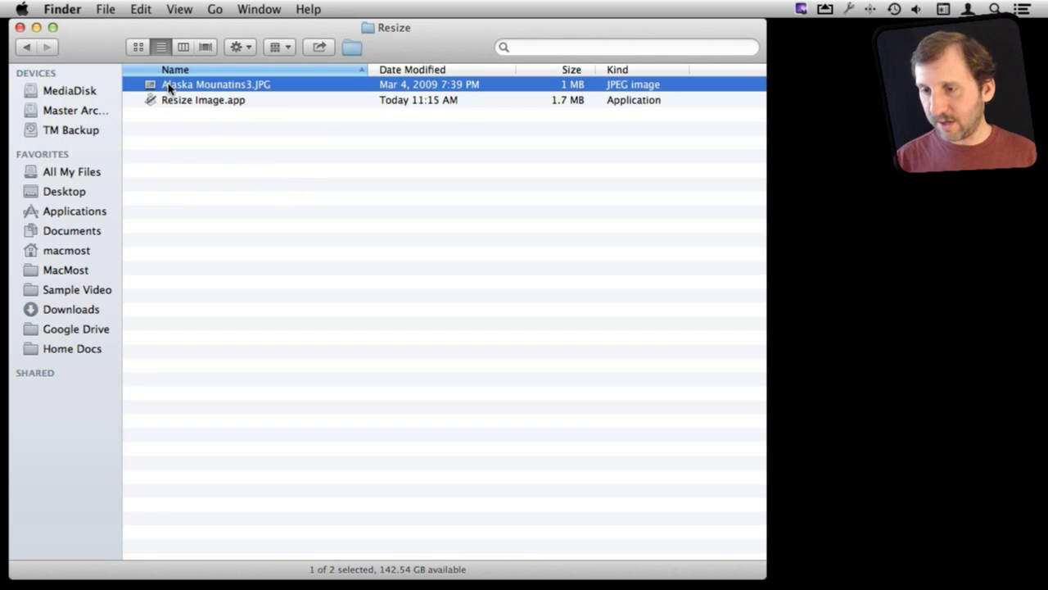
pyautogui.press('super+i')
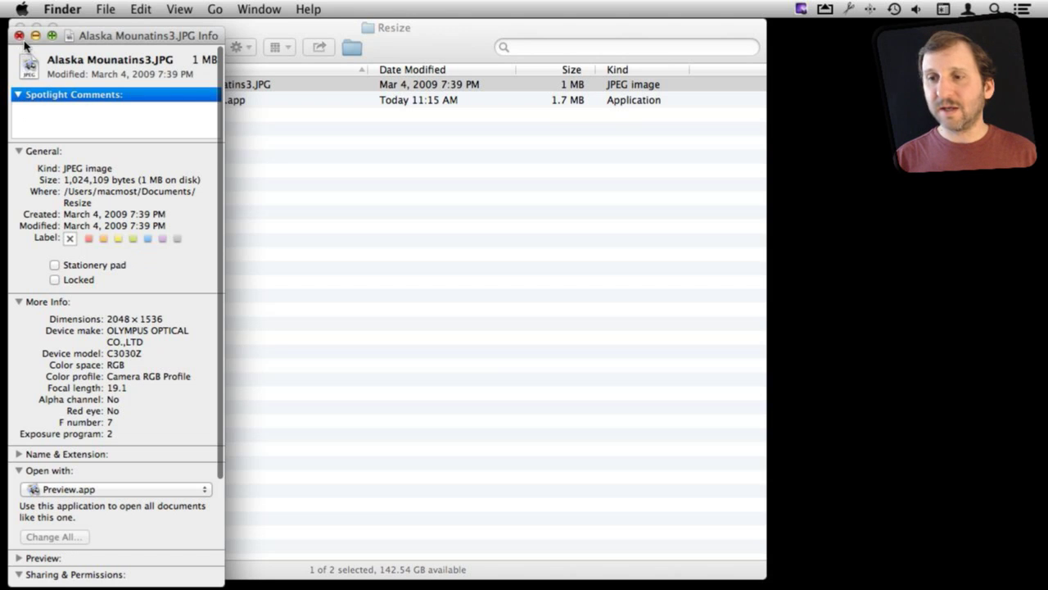
pyautogui.click(19, 35)
# Drop Alaska Mounatins3.JPG onto Resize Image.app and verify the -small copy is 640 × 480.
pyautogui.moveTo(197, 89); pyautogui.dragTo(191, 102)
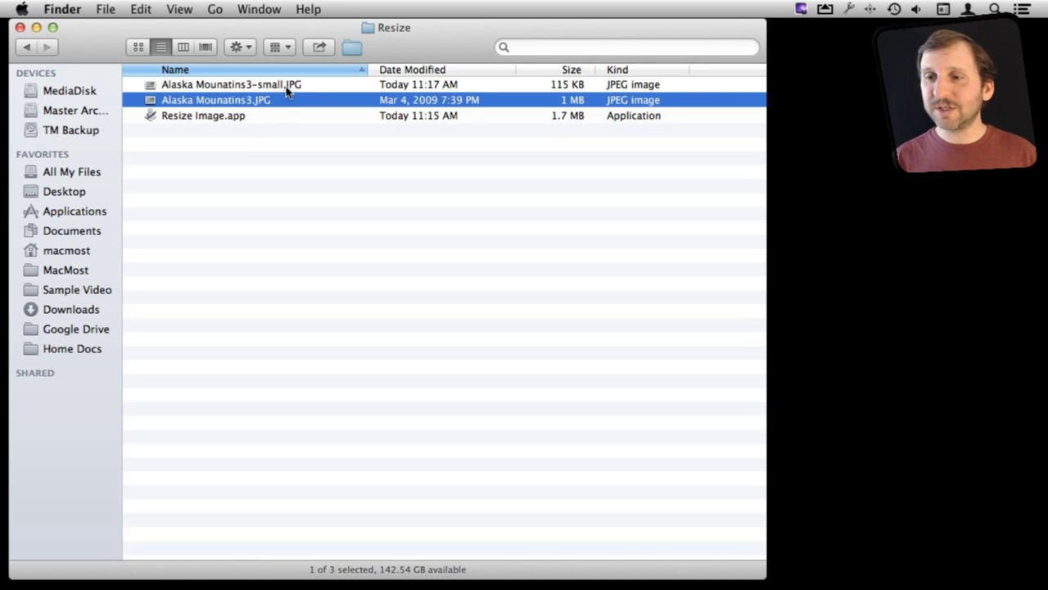
pyautogui.click(220, 85)
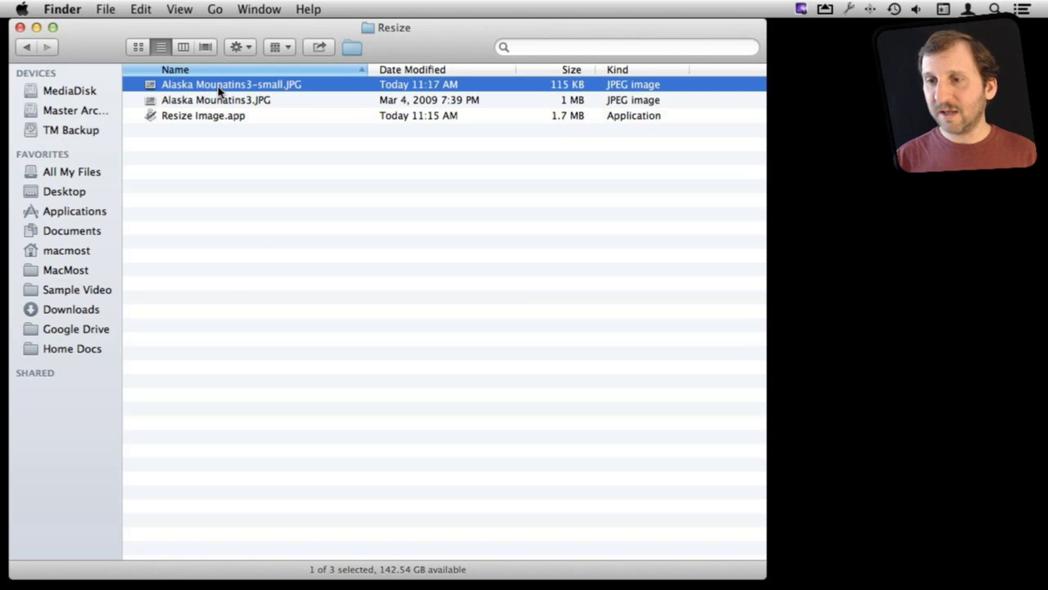
pyautogui.press('super+i')
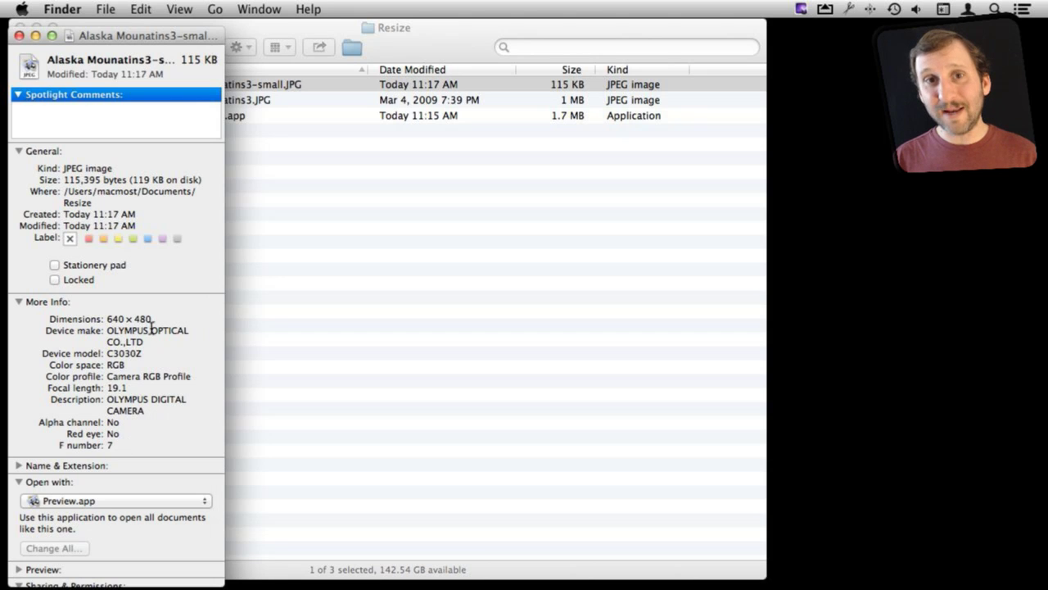
pyautogui.press('super+w')
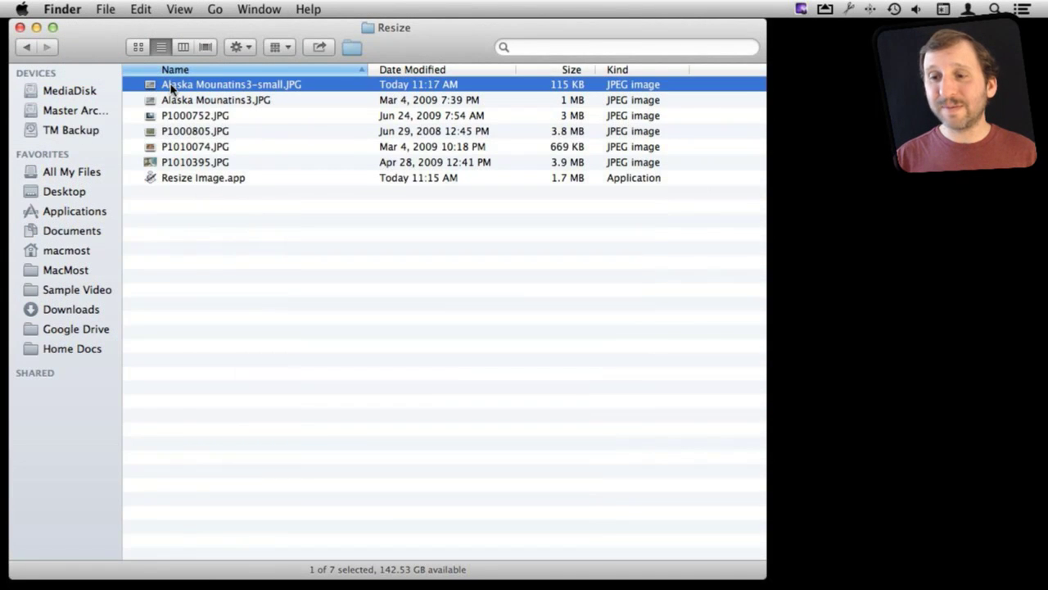
# Drop the four P-numbered JPGs, P1000752 through P1010395, onto Resize Image.app.
pyautogui.click(201, 119)
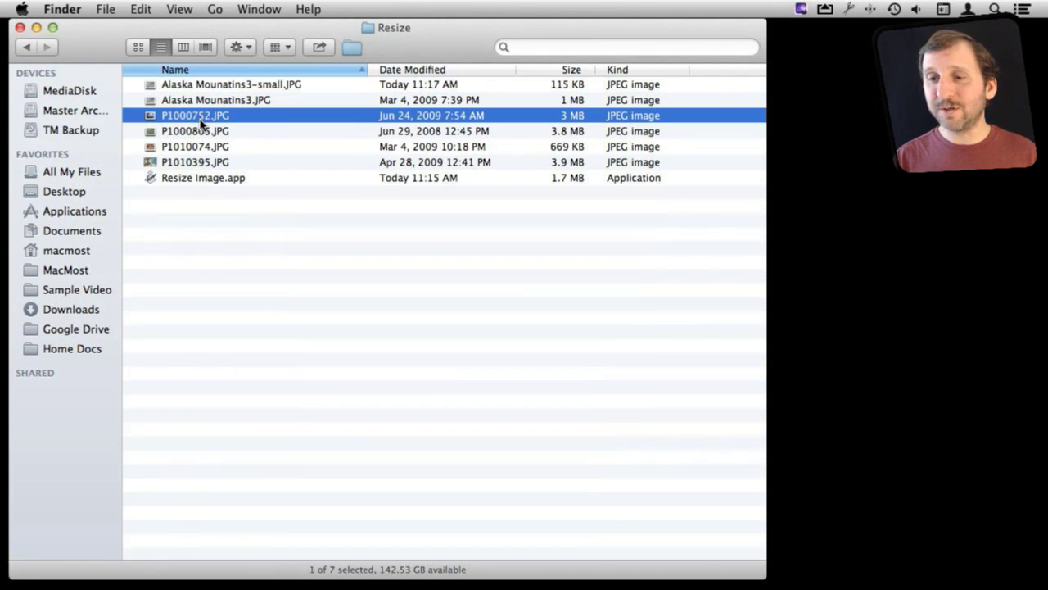
pyautogui.keyDown('shift'); pyautogui.click(198, 163); pyautogui.keyUp('shift')
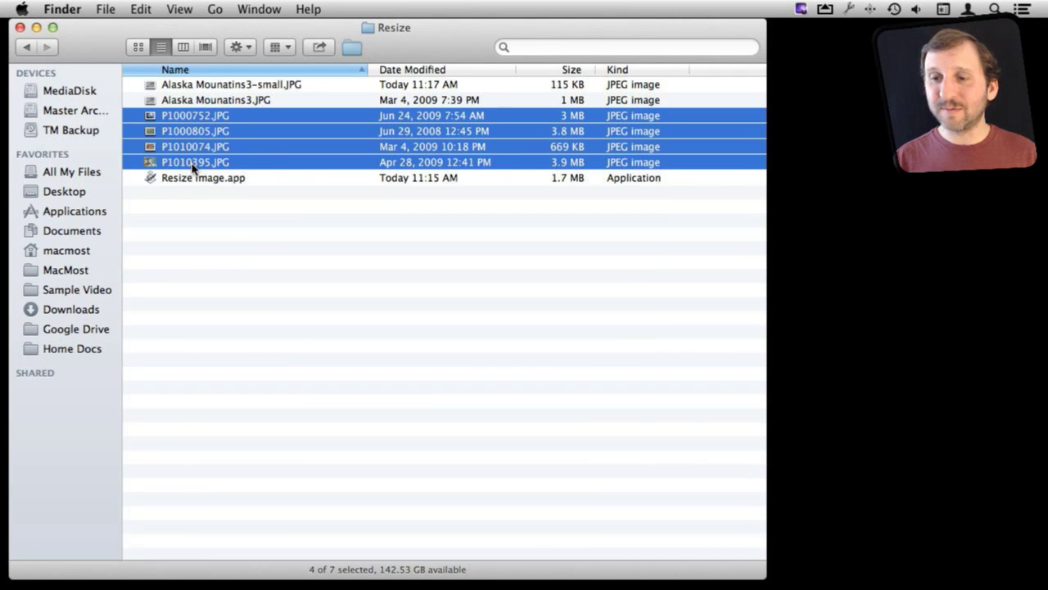
pyautogui.moveTo(194, 166); pyautogui.dragTo(182, 179)
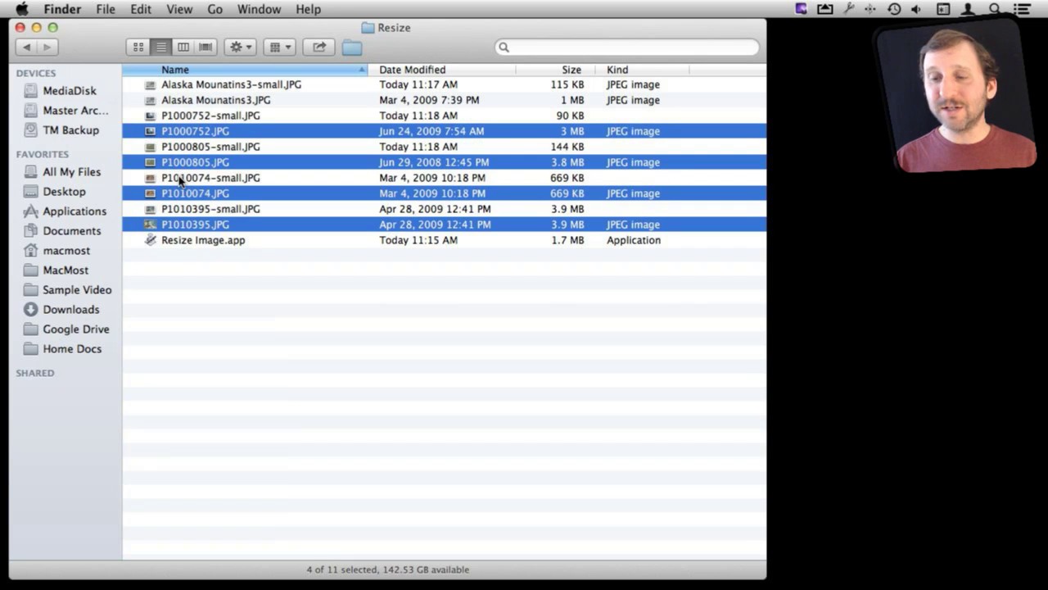
pyautogui.click(191, 277)
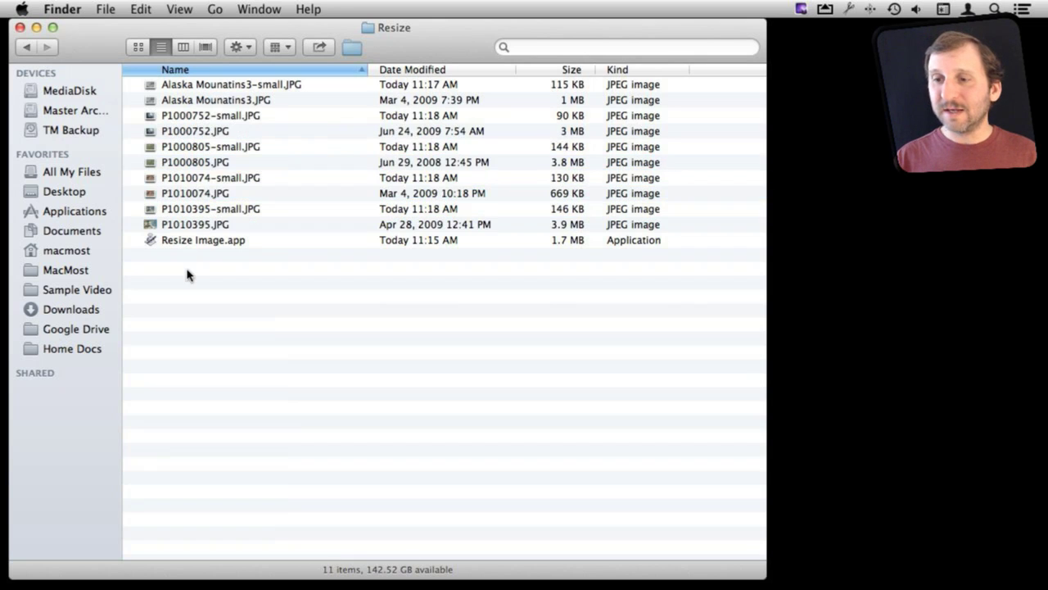
# Compare Get Info for P1000752.JPG and P1000752-small.JPG, confirming the copy is 640 × 480.
pyautogui.click(239, 120)
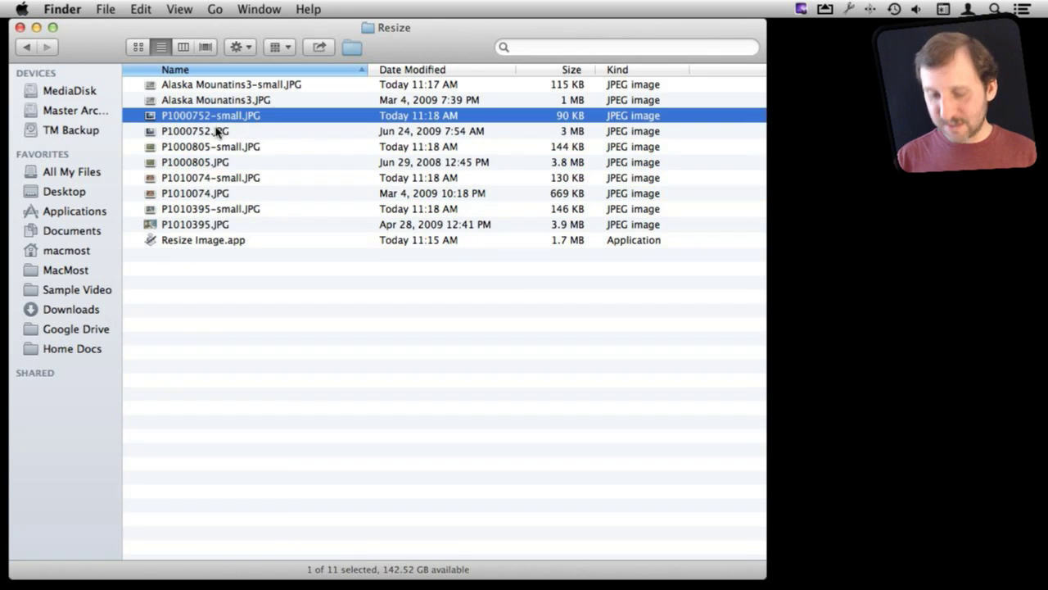
pyautogui.click(218, 131)
pyautogui.press('super+i')
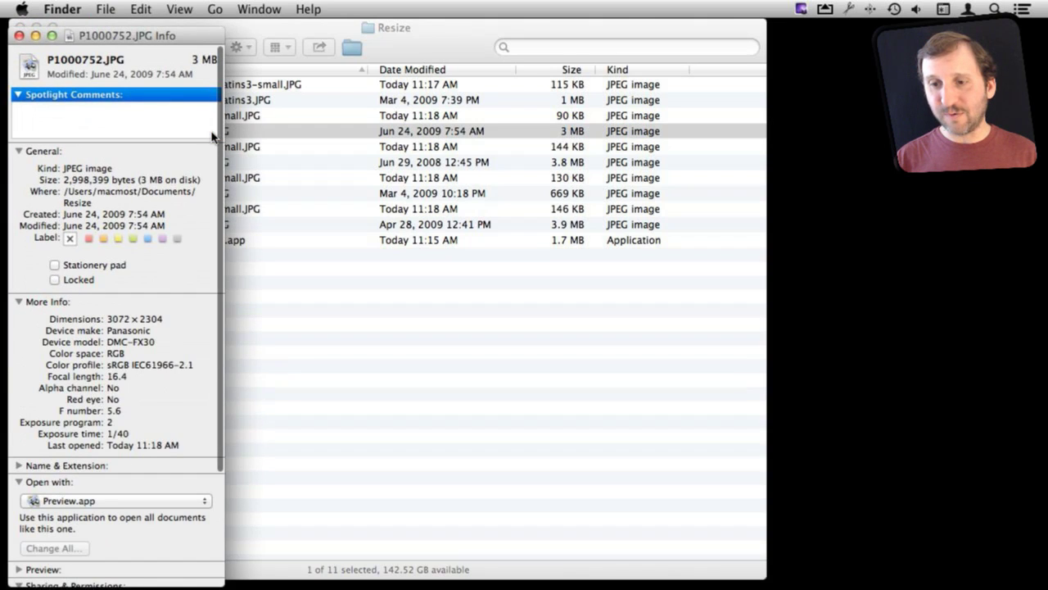
pyautogui.press('super+w')
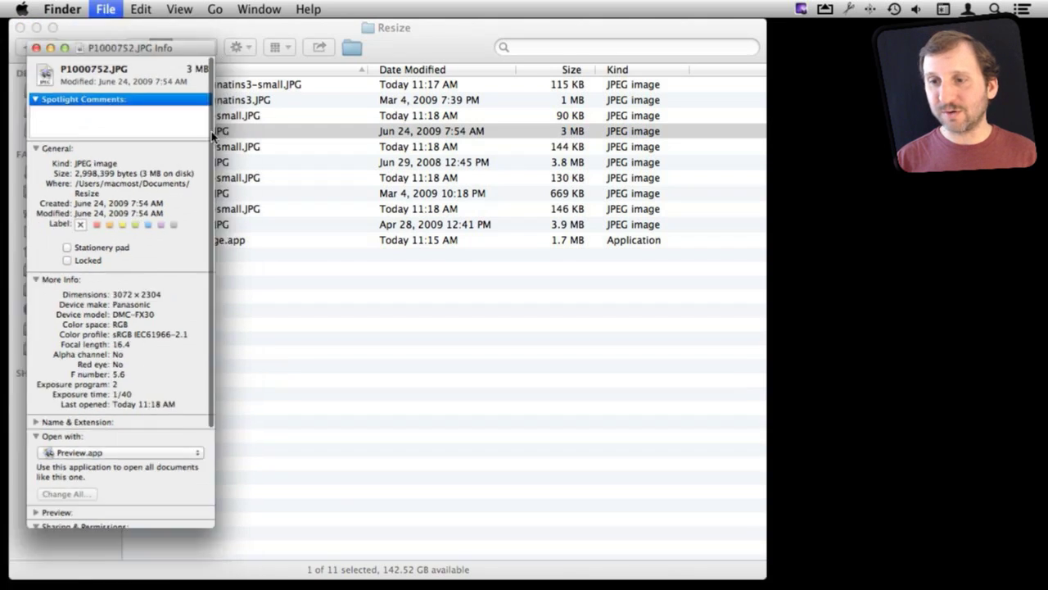
pyautogui.click(214, 117)
pyautogui.press('super+i')
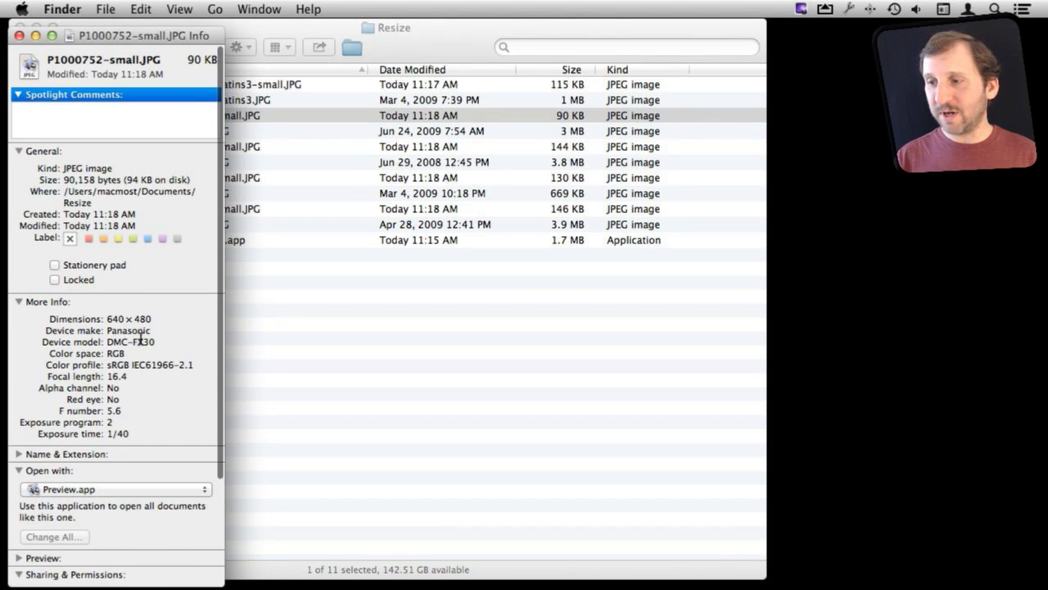
pyautogui.press('super+w')
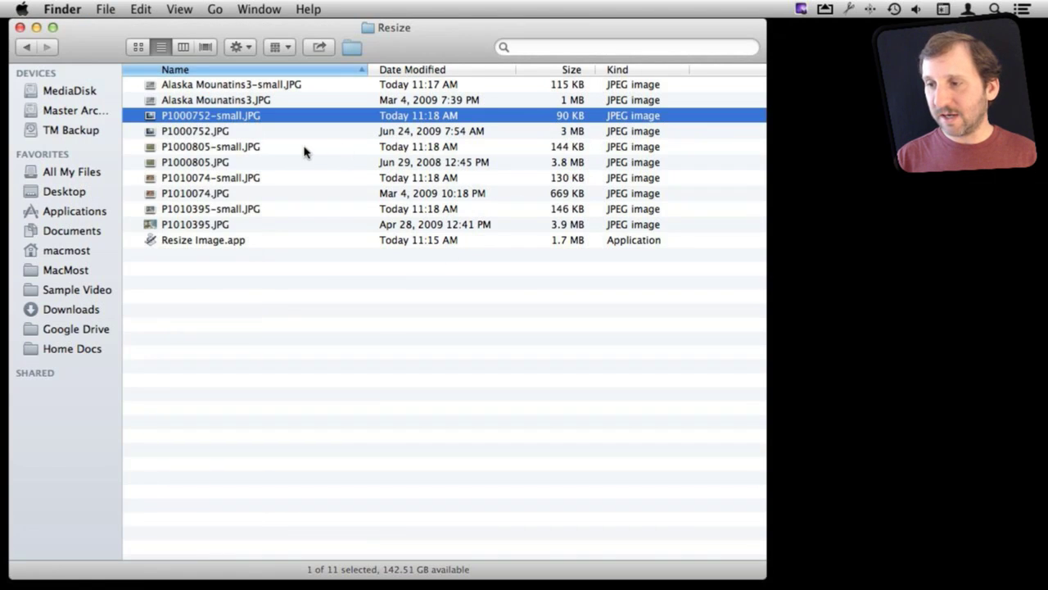
pyautogui.click(570, 133)
pyautogui.press('Down')
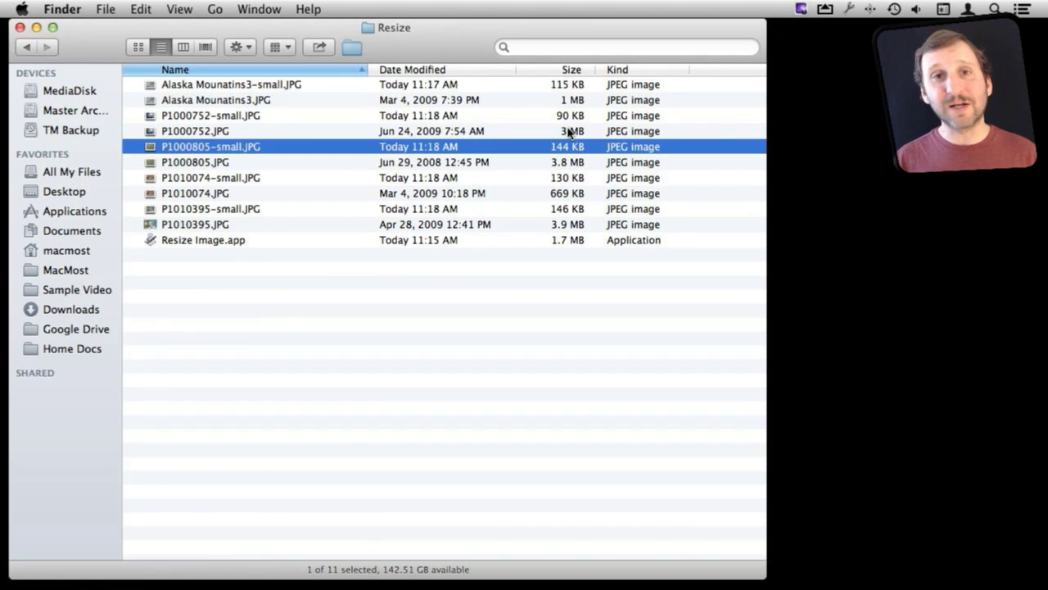